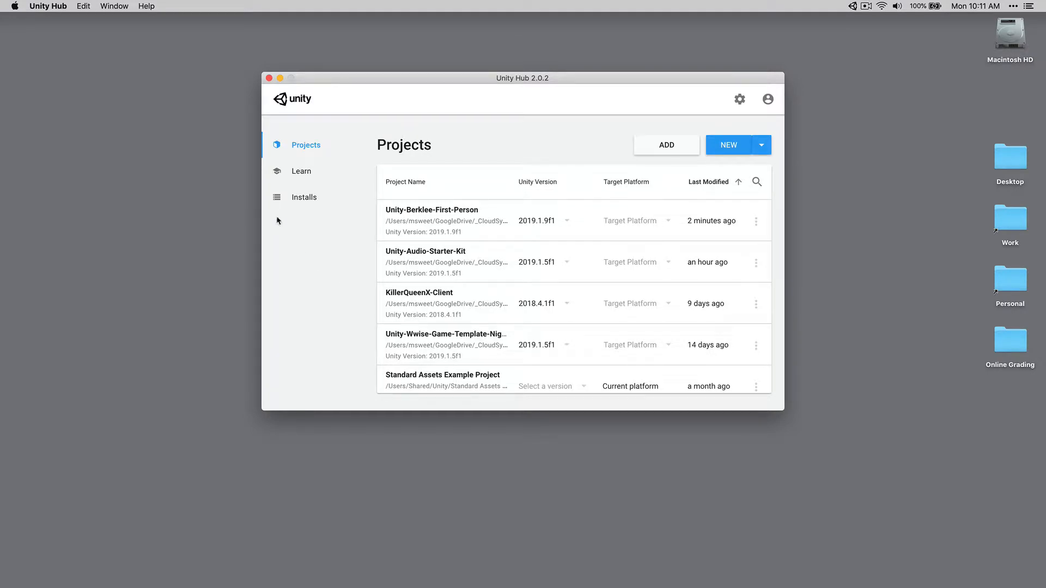
Review the installed Unity versions and look through the list of existing projects
left_click(289, 203)
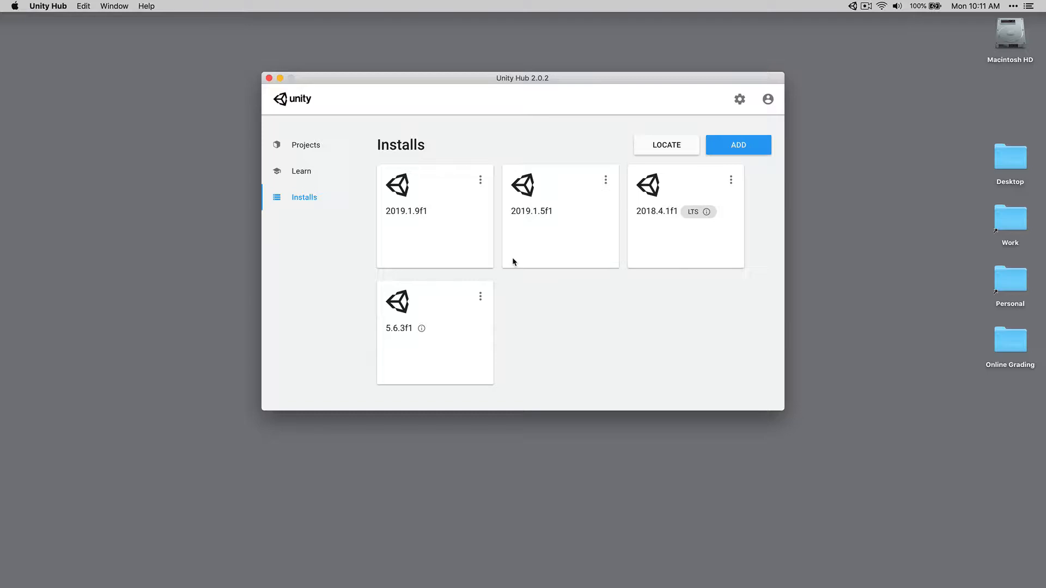
mouse_move(401, 214)
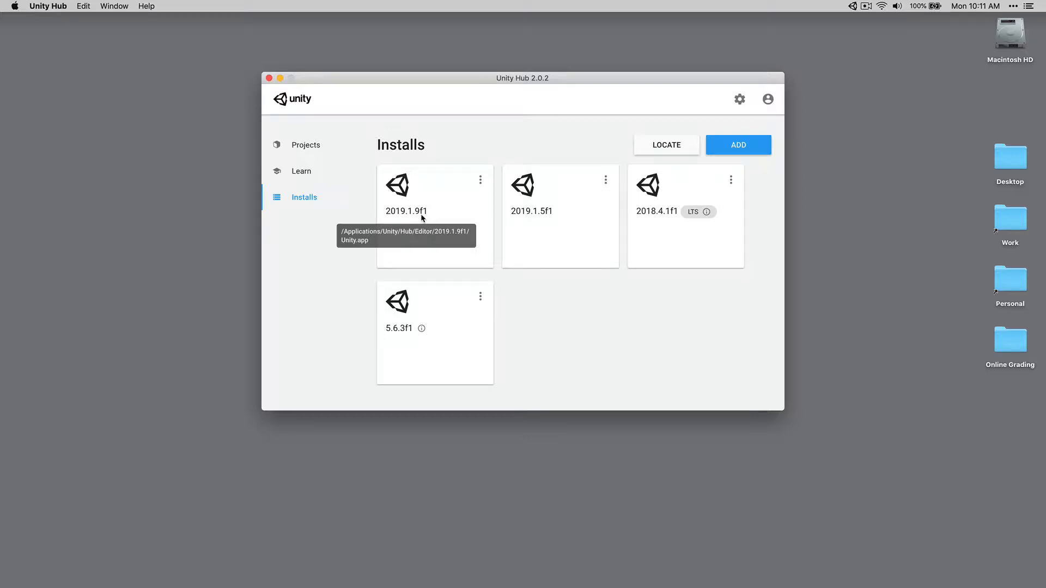
left_click(286, 148)
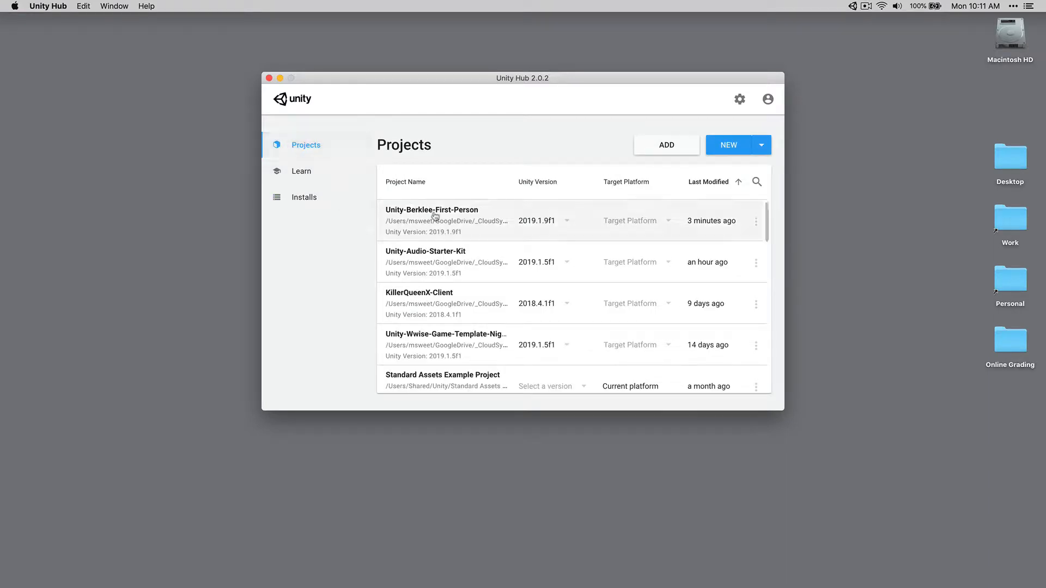
scroll(466, 263, "down", 2)
scroll(466, 264, "down", 5)
scroll(467, 261, "up", 6)
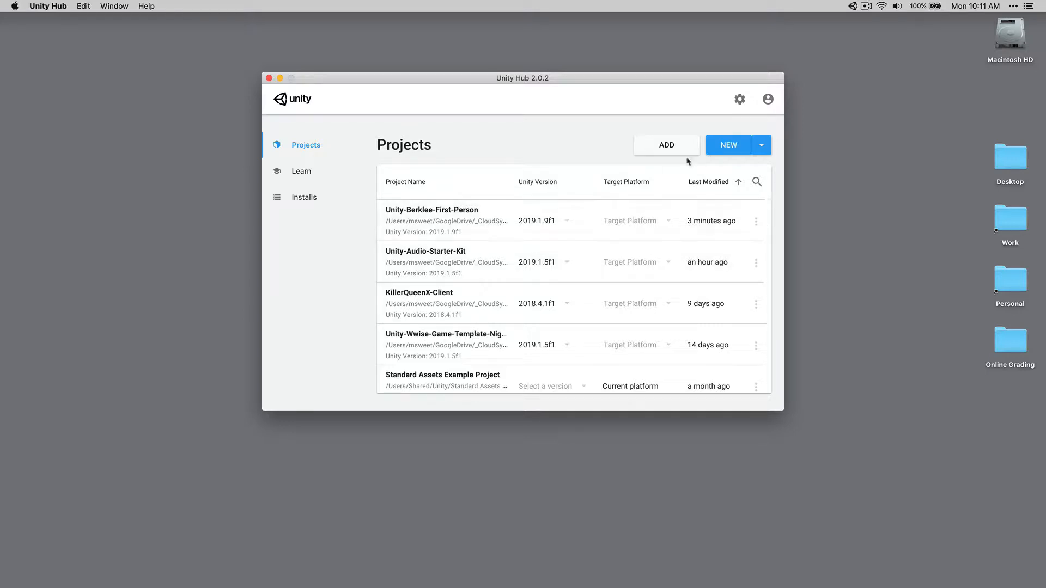
Create a 3D project named New Unity Project, stored in the Desktop folder
left_click(732, 146)
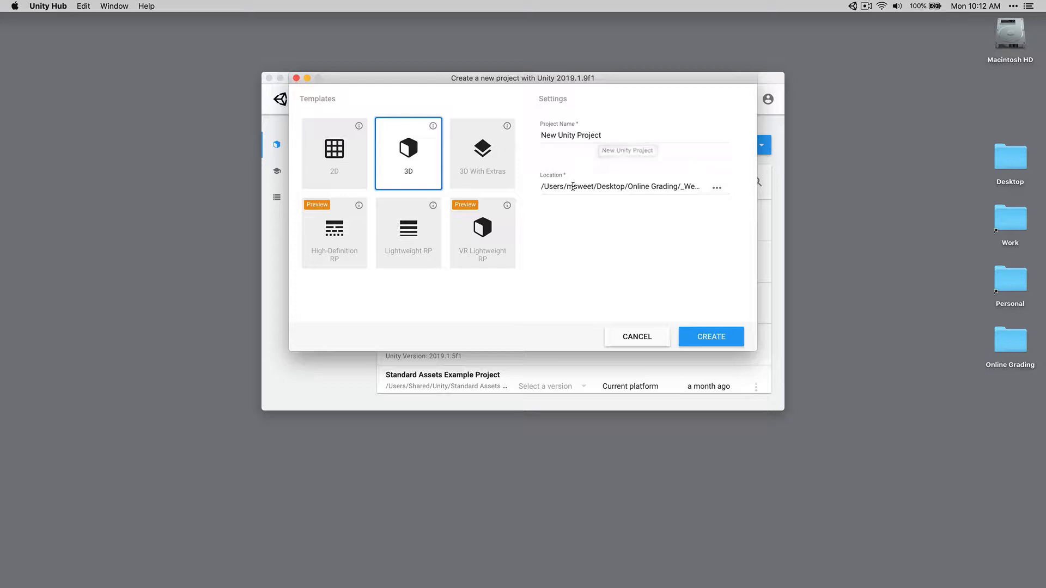
left_click(713, 191)
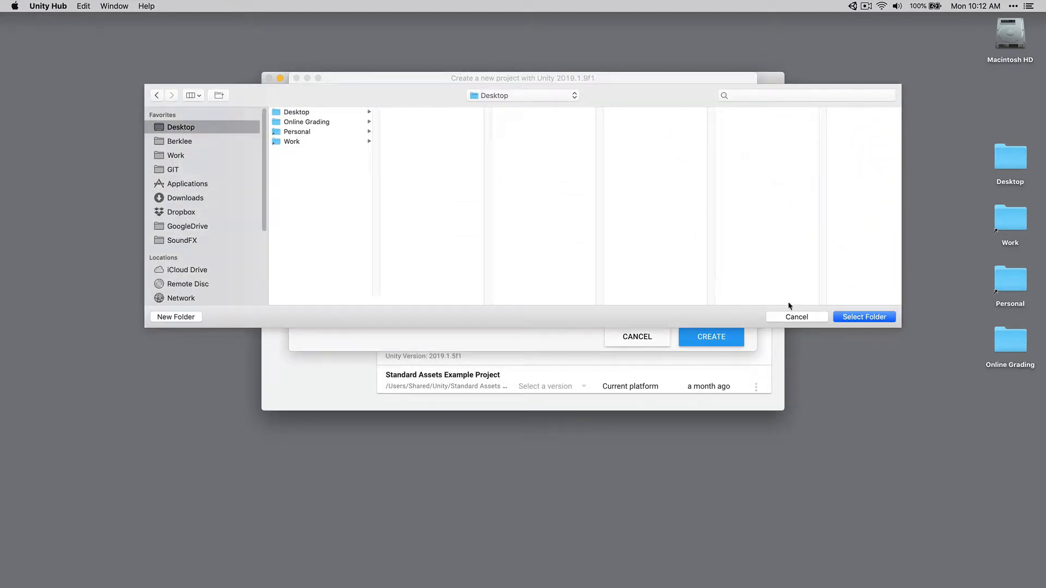
left_click(857, 317)
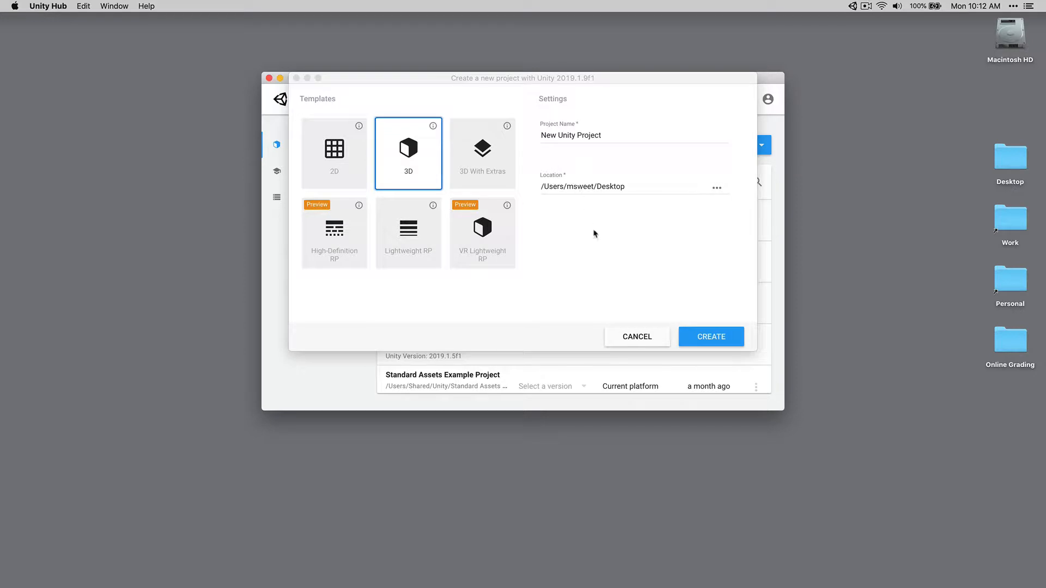
left_click(710, 340)
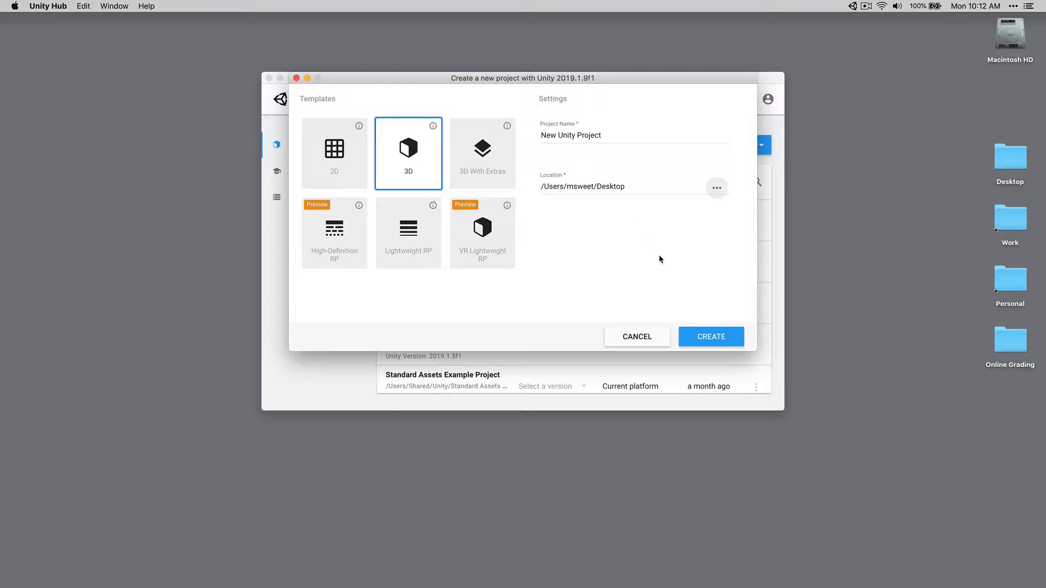
left_click(698, 336)
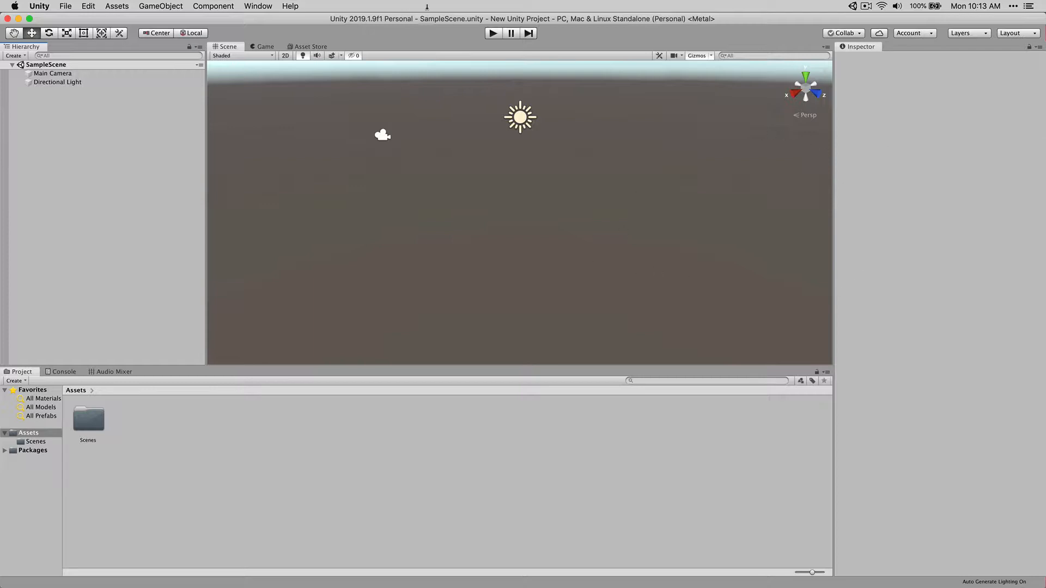
Apply the Default window layout, and check the Console before returning to the project's assets
left_click(252, 4)
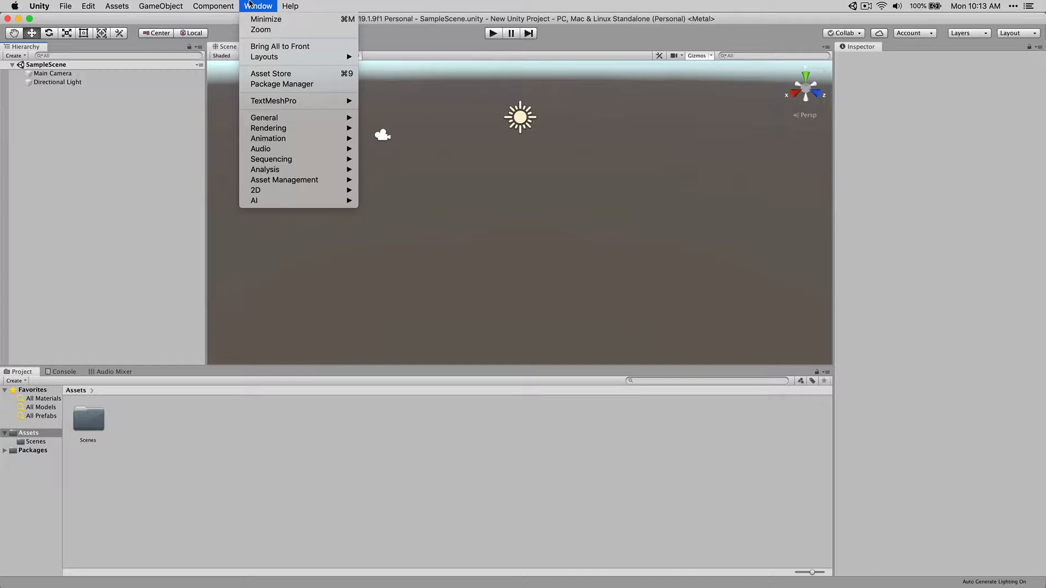
mouse_move(257, 61)
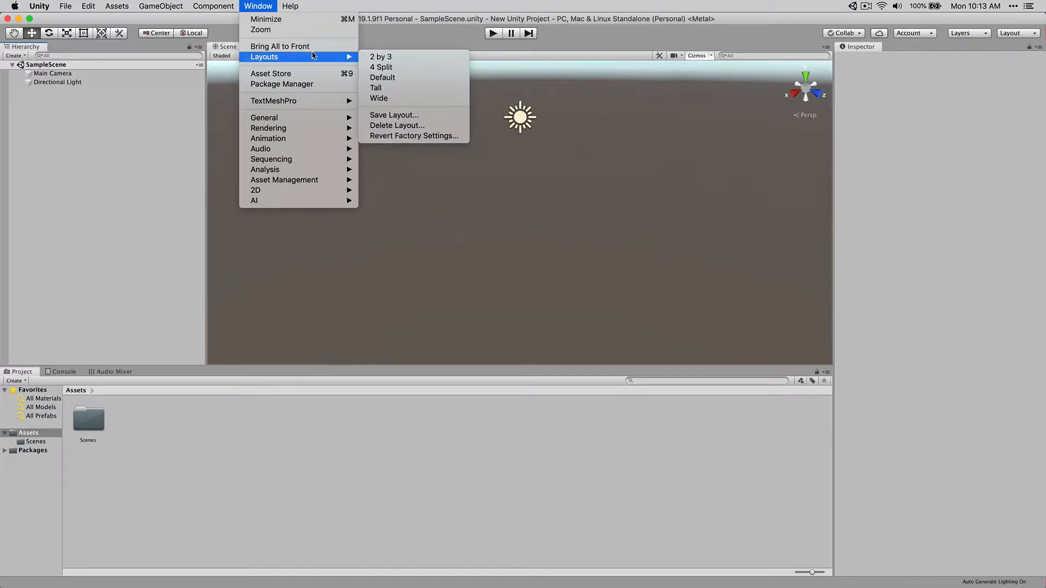
left_click(400, 79)
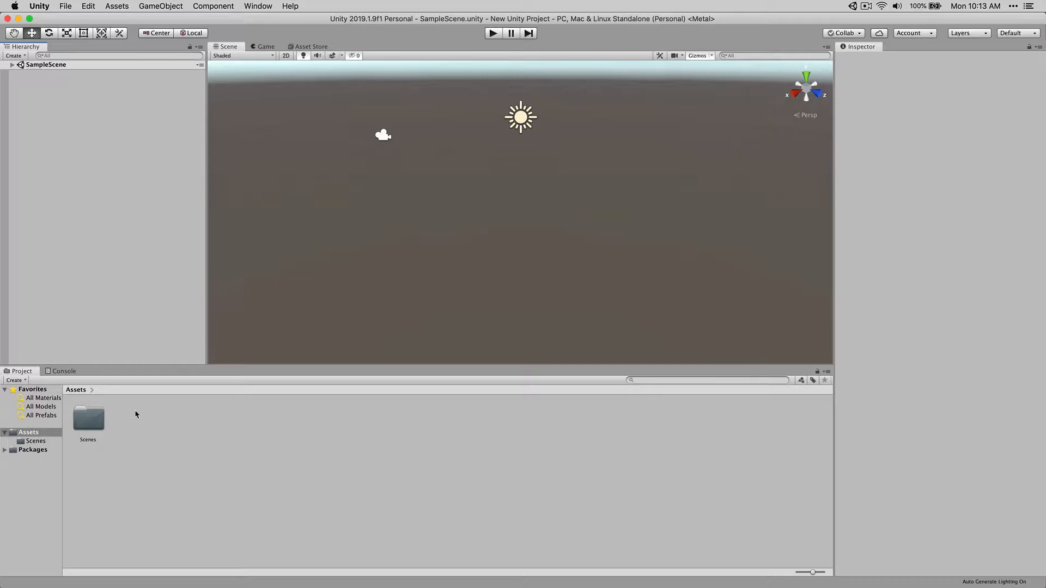
left_click(64, 371)
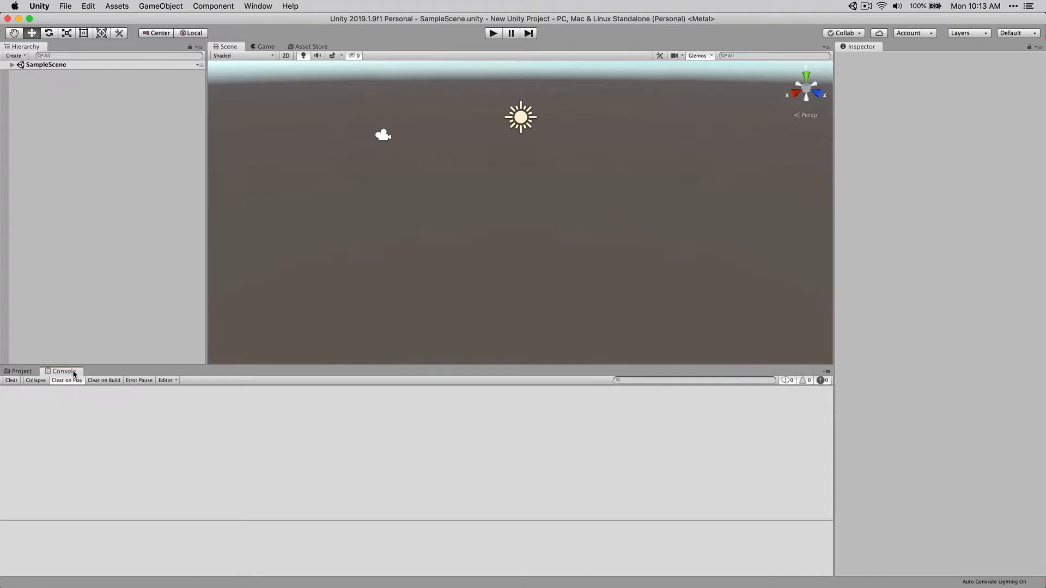
left_click(23, 371)
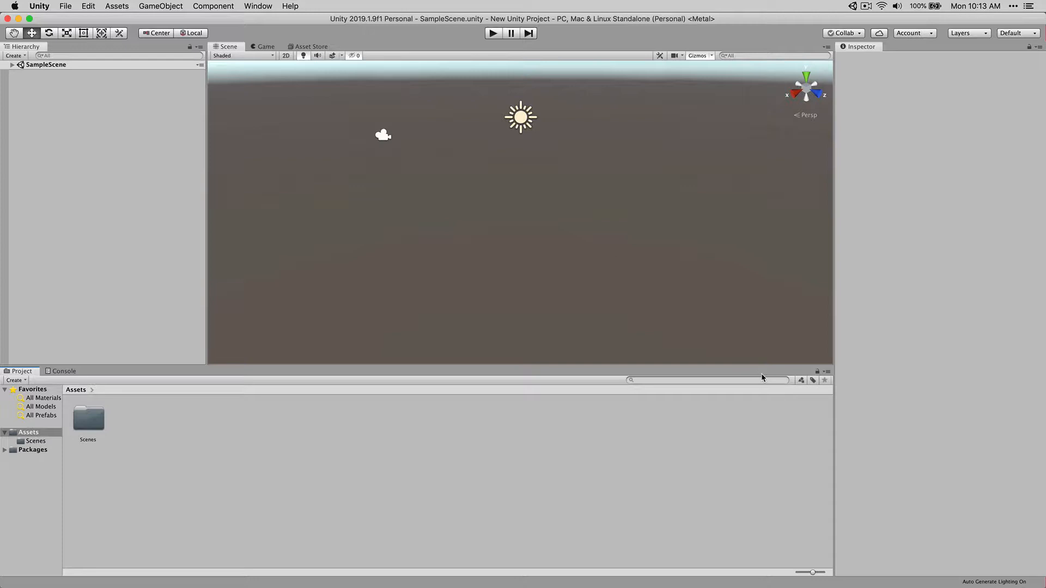
Expand SampleScene, move the directional light to about X 0.06, Y 2.89, Z -0.11, and select the Main Camera
left_click(12, 65)
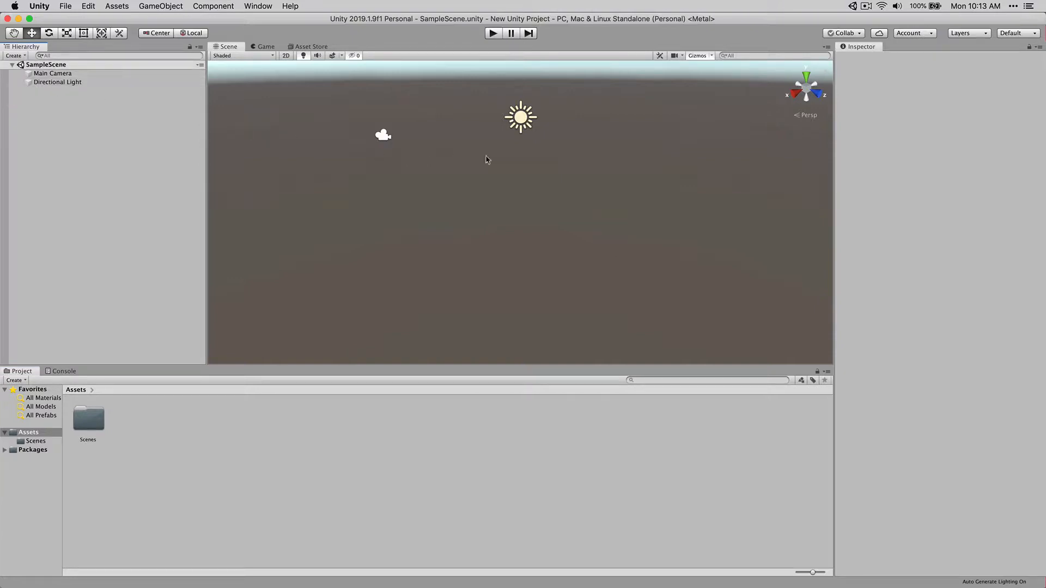
left_click(521, 120)
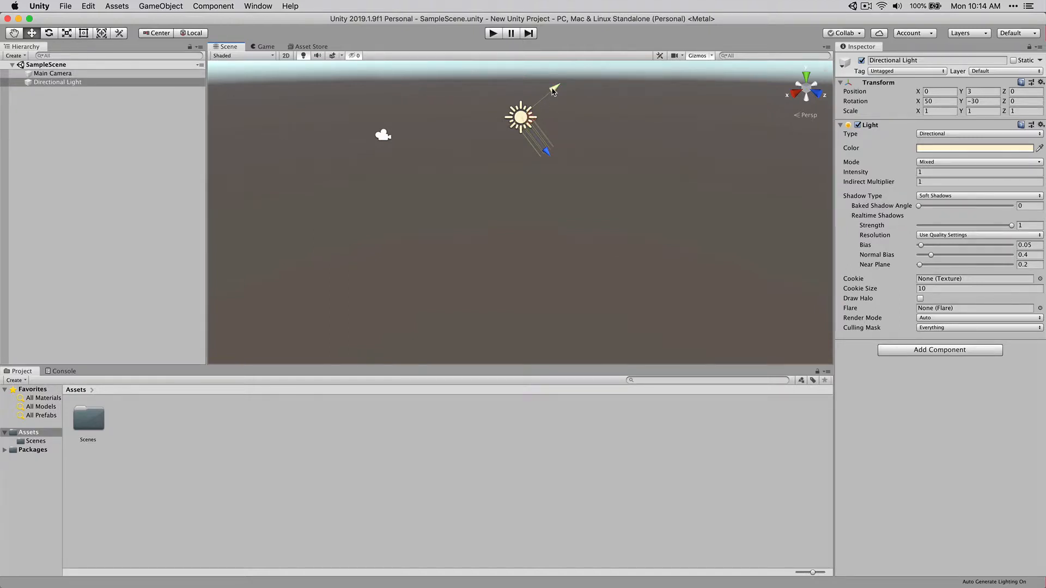
mouse_move(553, 88)
left_mouse_down()
mouse_move(570, 78)
mouse_move(552, 100)
left_mouse_up()
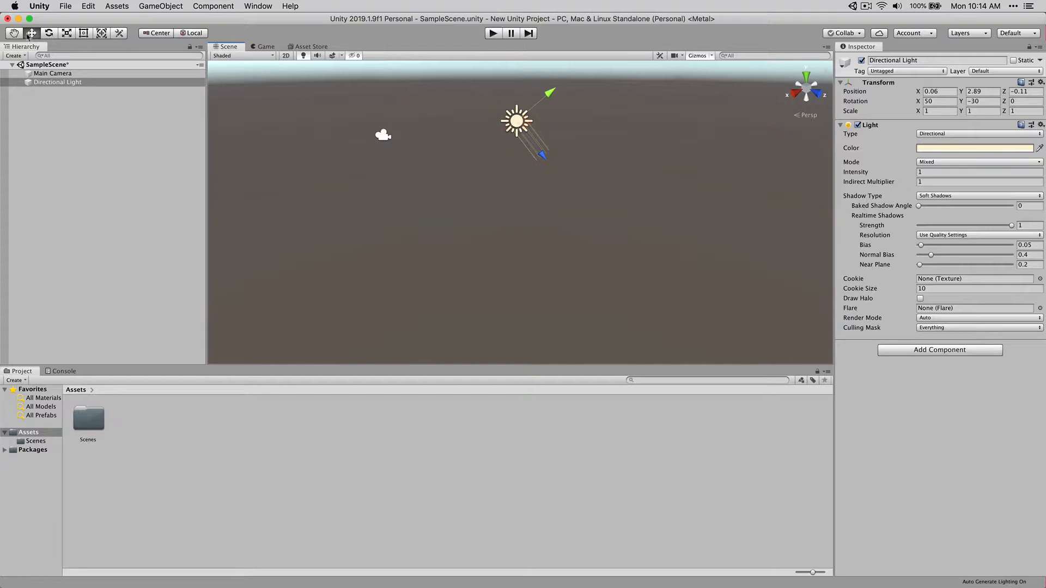
left_click(42, 74)
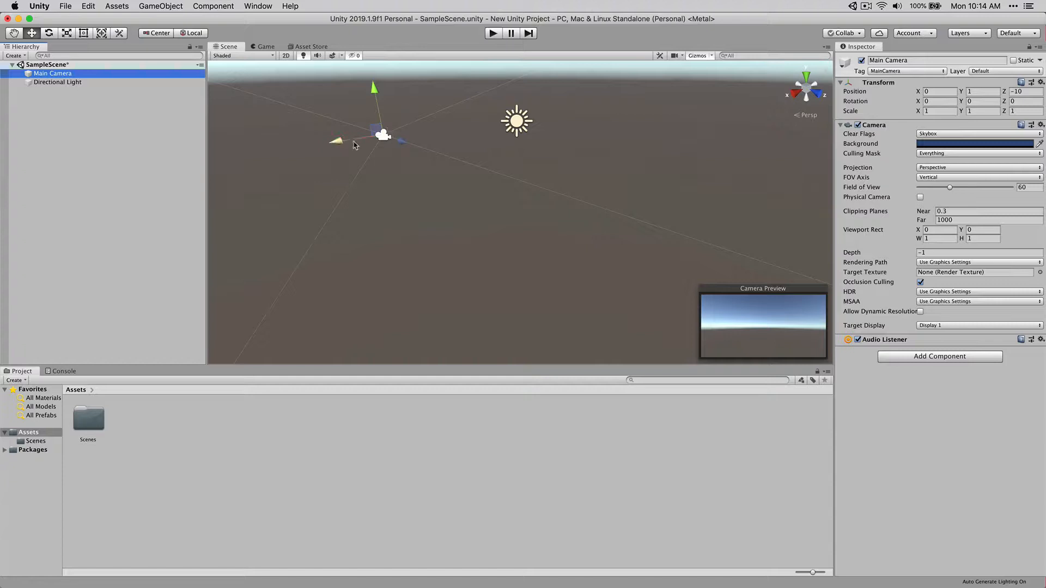
Add a 3D plane to the scene and move it to about X 0.03, Y 0.02, Z -0.24
left_click(167, 6)
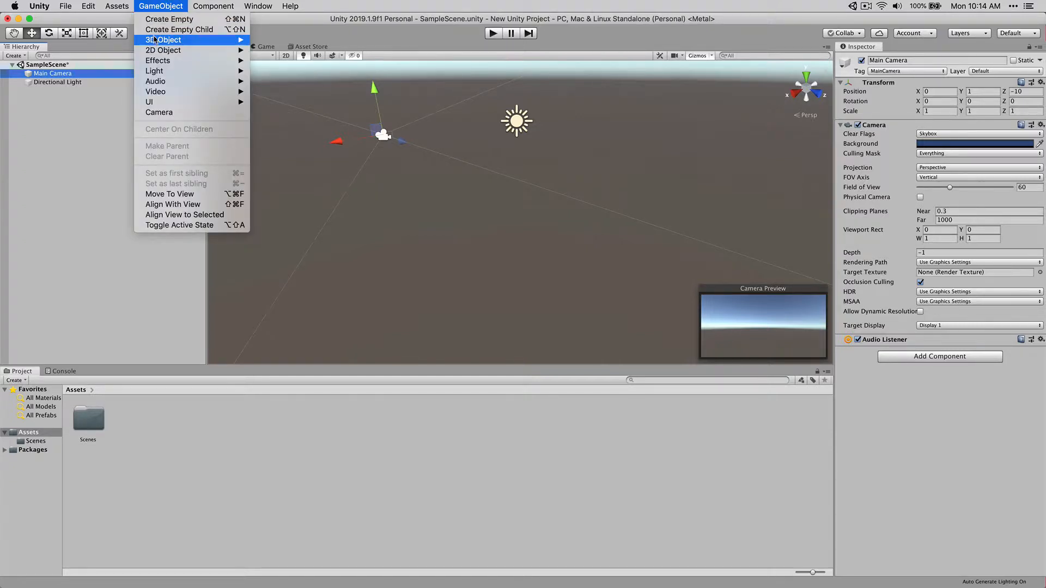
mouse_move(156, 41)
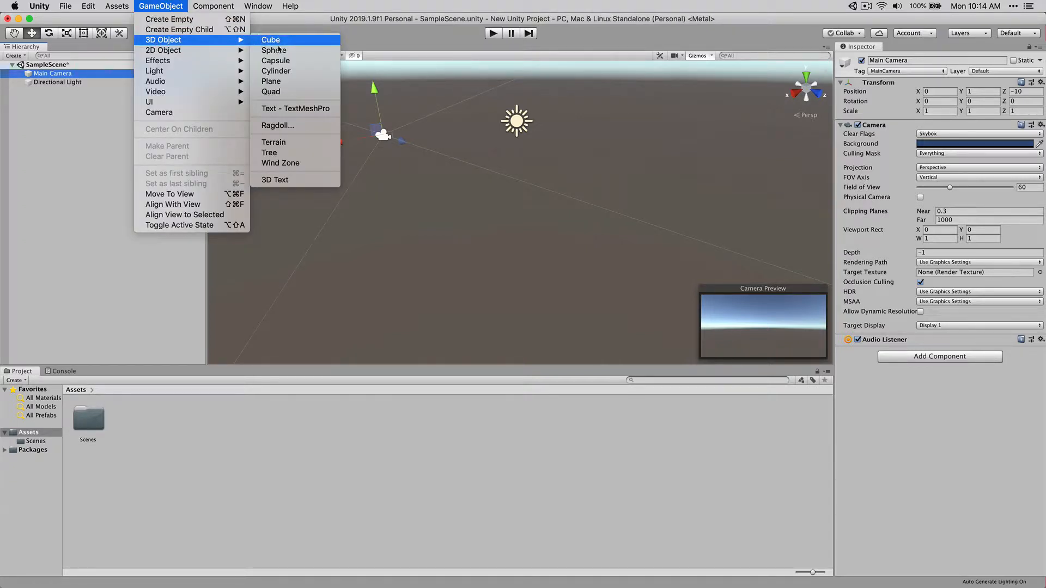
left_click(281, 82)
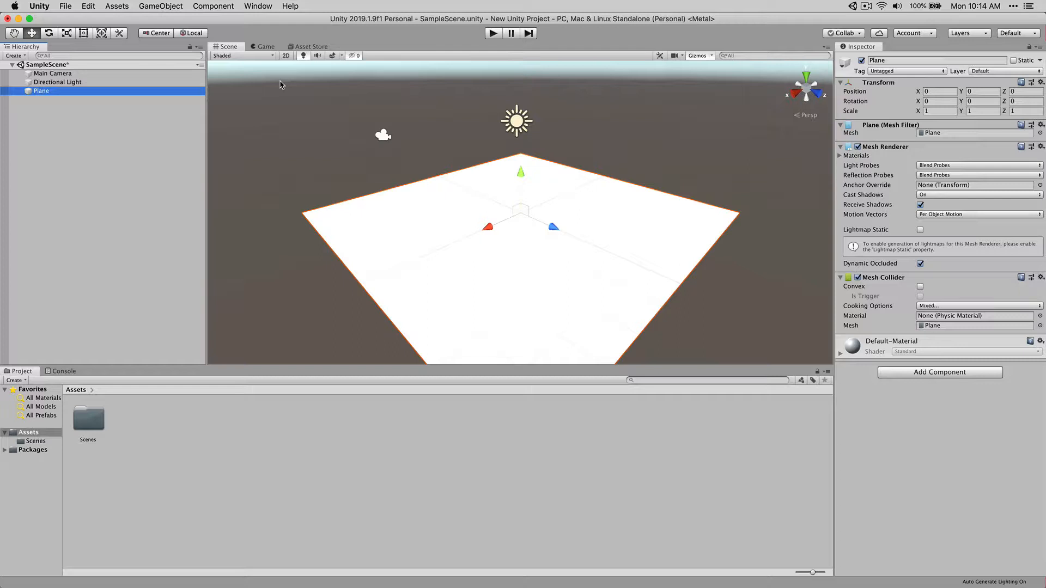
mouse_move(521, 172)
left_mouse_down()
mouse_move(521, 157)
mouse_move(520, 180)
left_mouse_up()
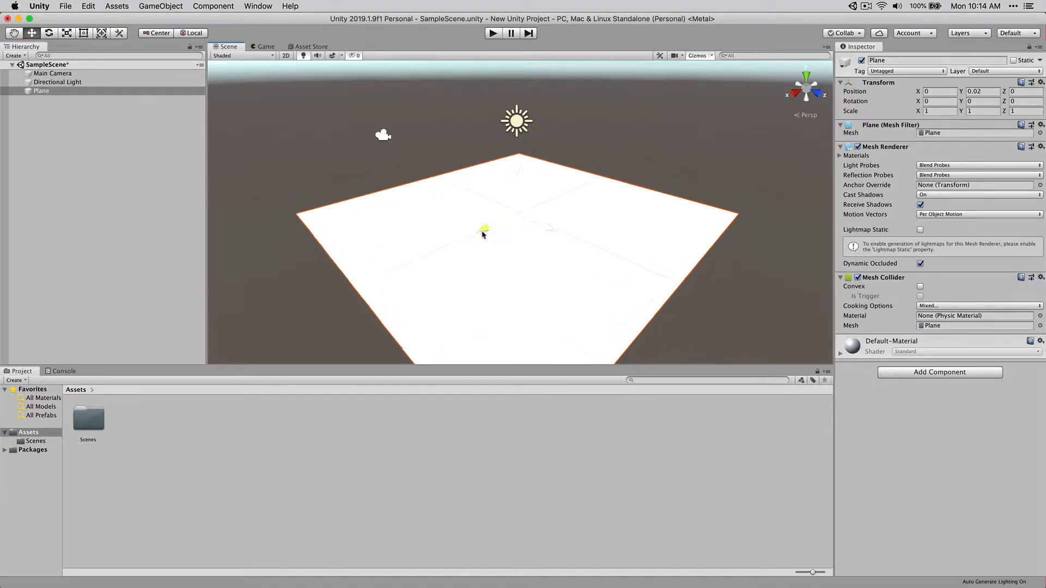
left_click_drag(483, 235, 488, 228)
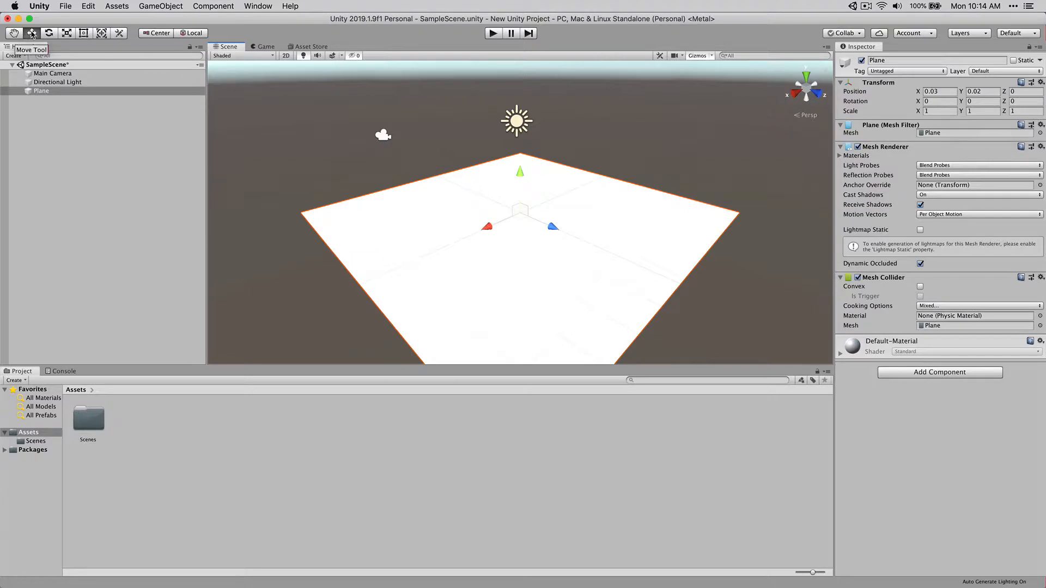
left_click(18, 36)
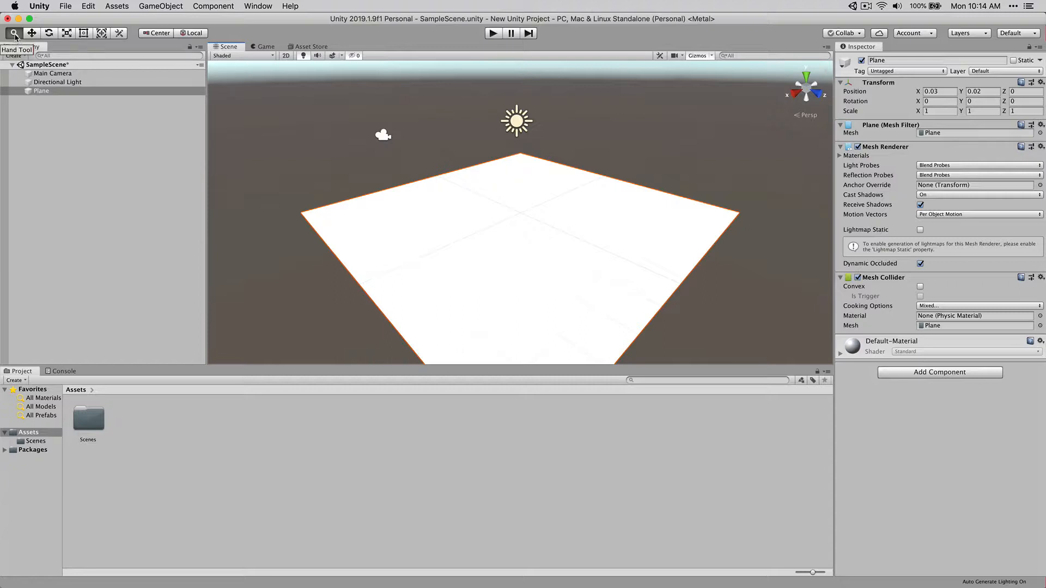
left_click(32, 33)
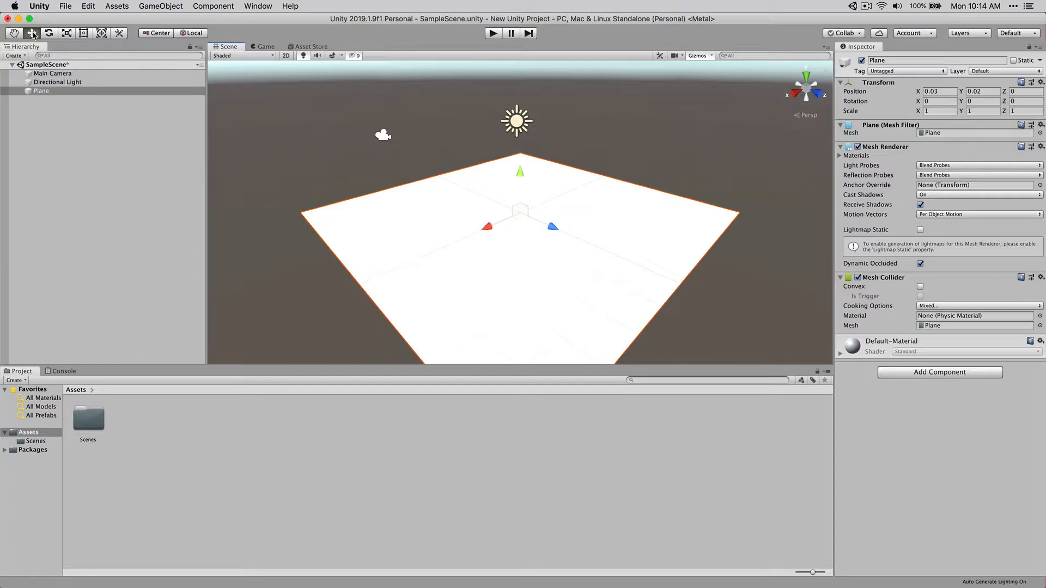
left_click_drag(551, 228, 547, 227)
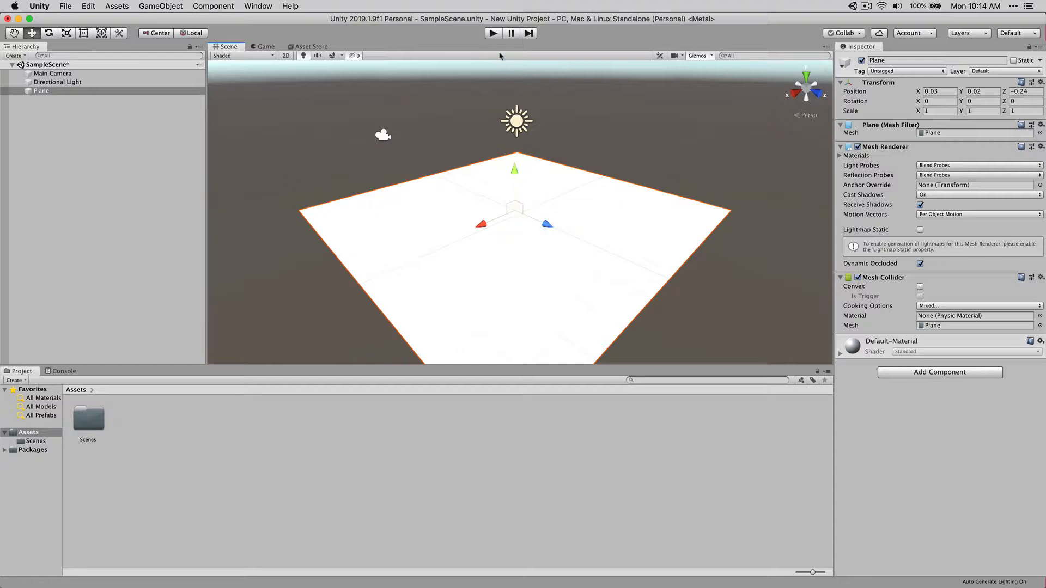
Lower the plane to about Y -1.78, running the game before and after the move to compare the camera's view
left_click(493, 33)
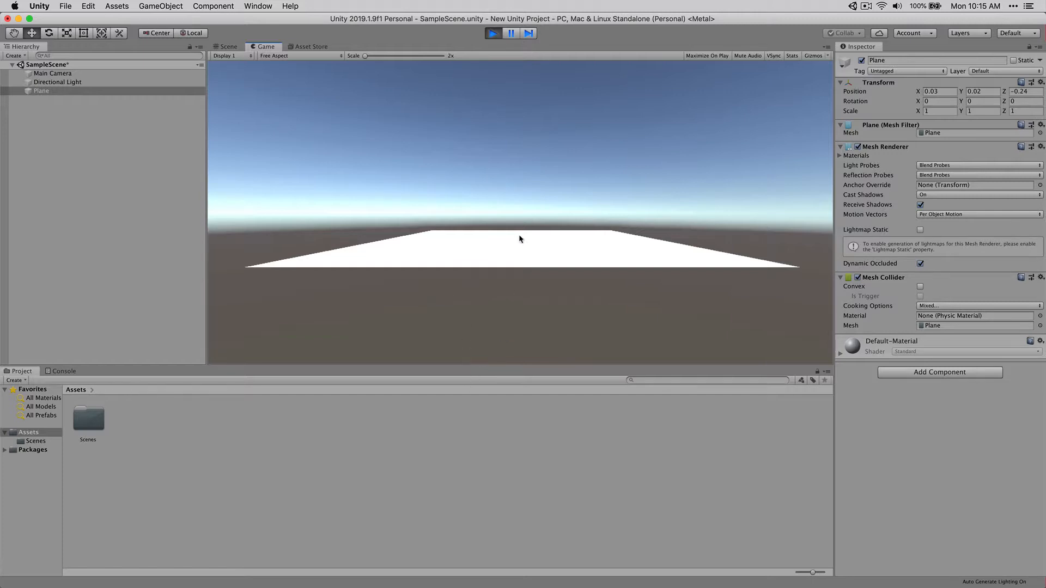
left_click(493, 32)
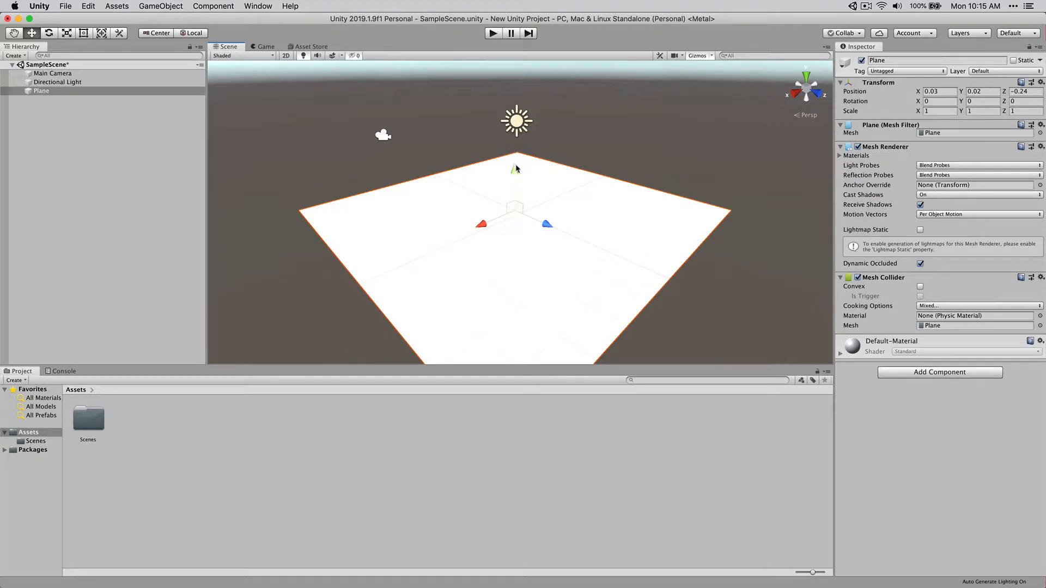
left_click_drag(516, 168, 516, 217)
left_click(493, 33)
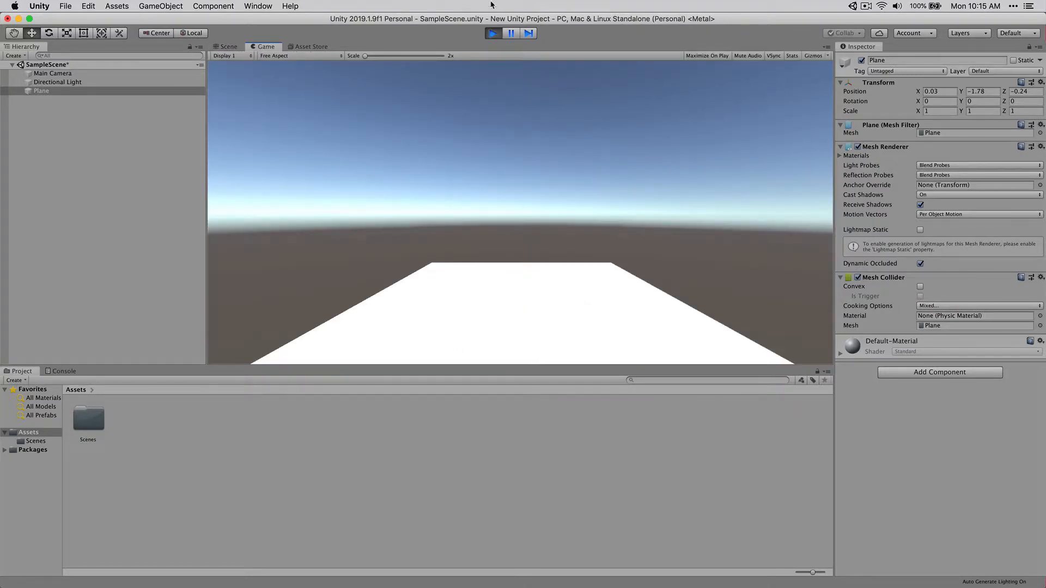
left_click(493, 34)
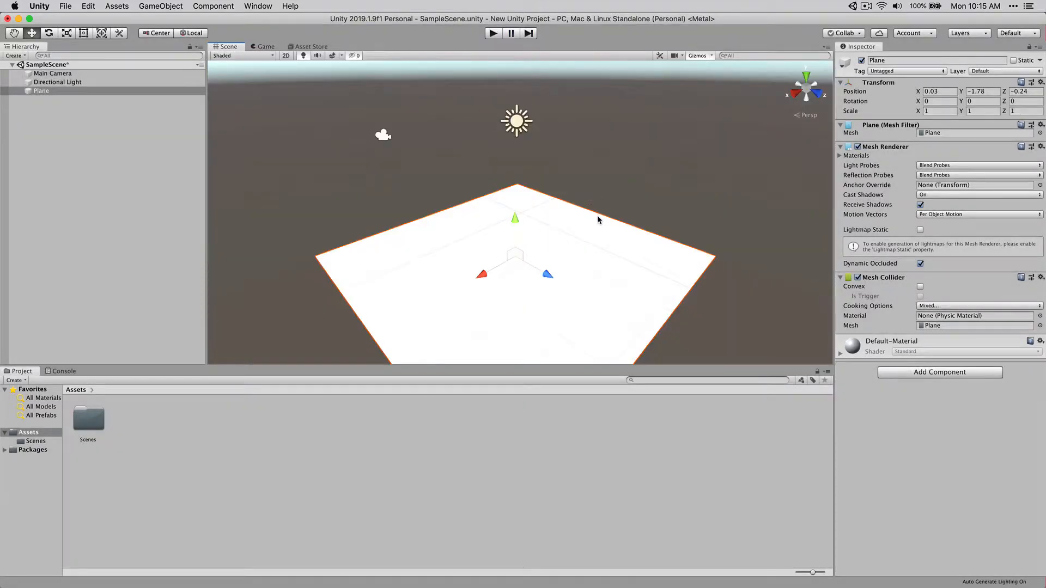
Add a 3D cube to the scene
left_click(182, 6)
mouse_move(171, 42)
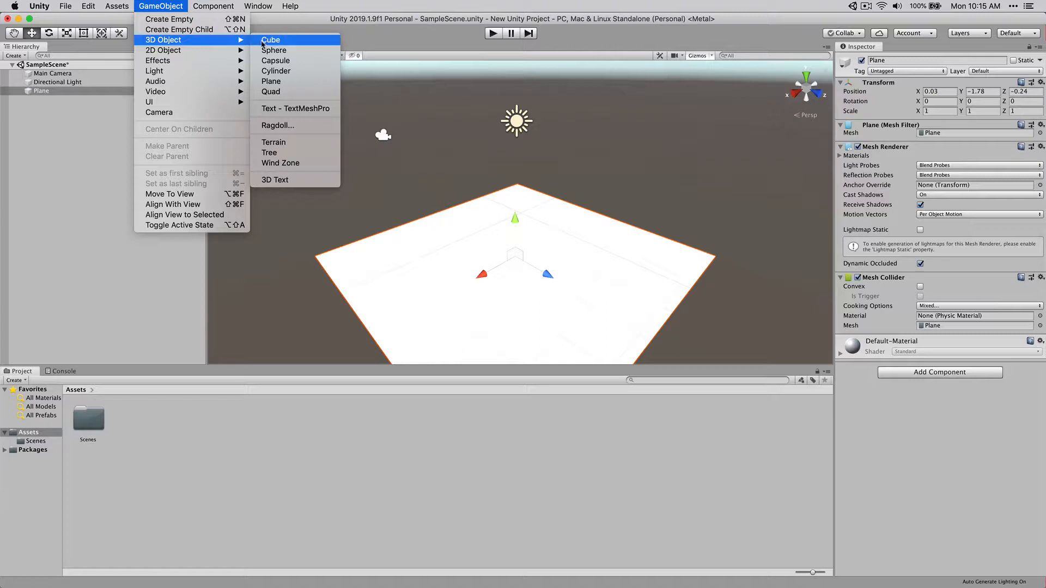
left_click(262, 44)
Compare the component settings of the plane and the cube by selecting each in turn, ending on the cube
left_click(45, 92)
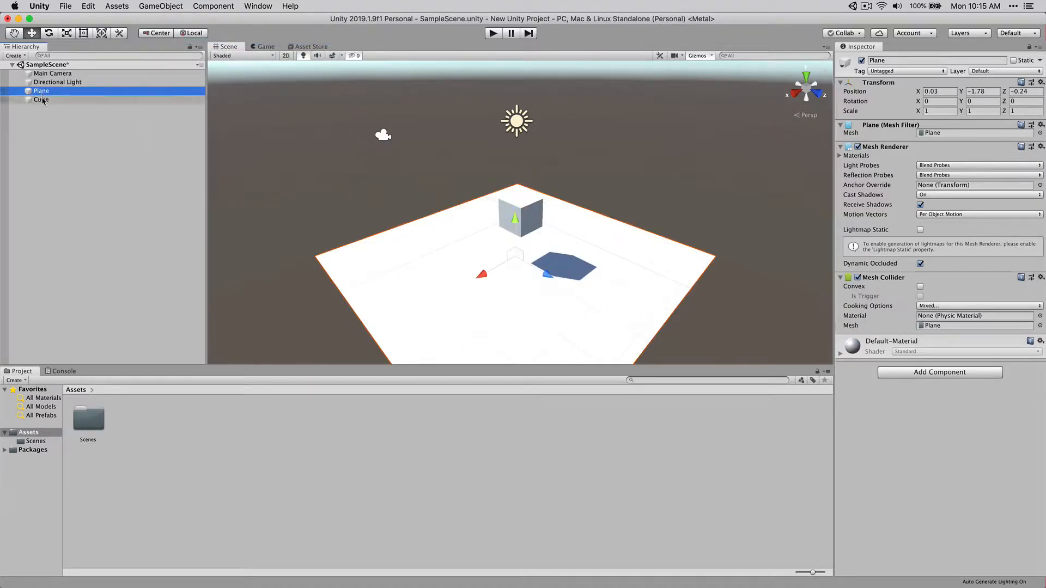
left_click(43, 99)
left_click(43, 91)
left_click(43, 100)
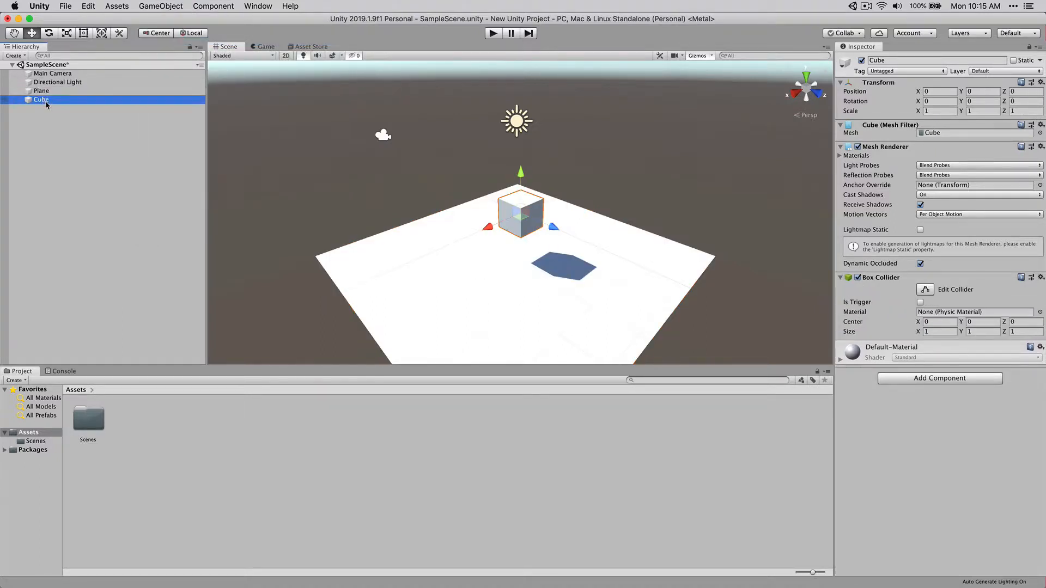
left_click(43, 91)
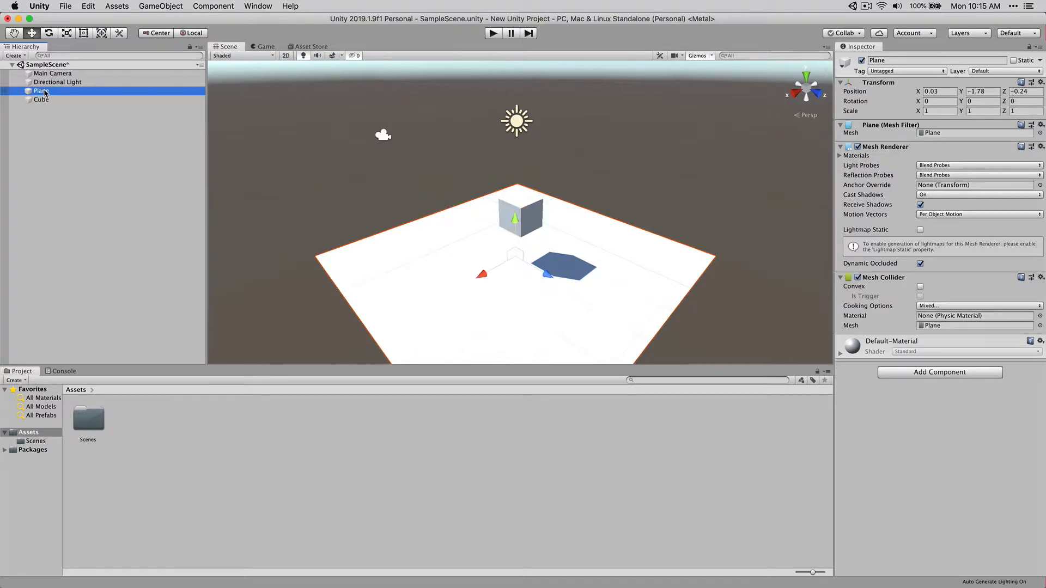
left_click(43, 100)
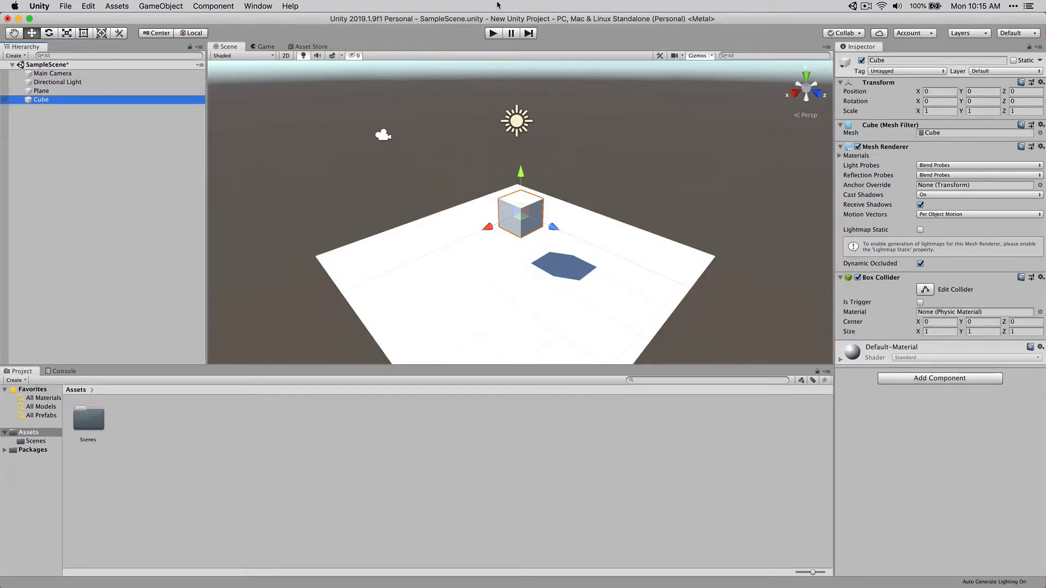
Move the Main Camera closer to the cube at Z -6, running the game before and after the move to compare the view
left_click(493, 33)
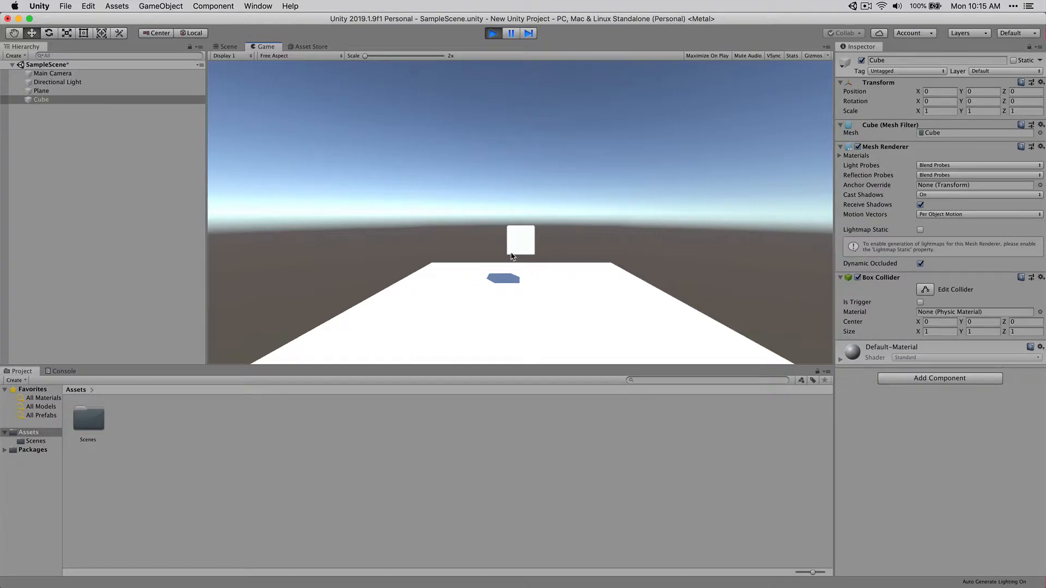
left_click(493, 34)
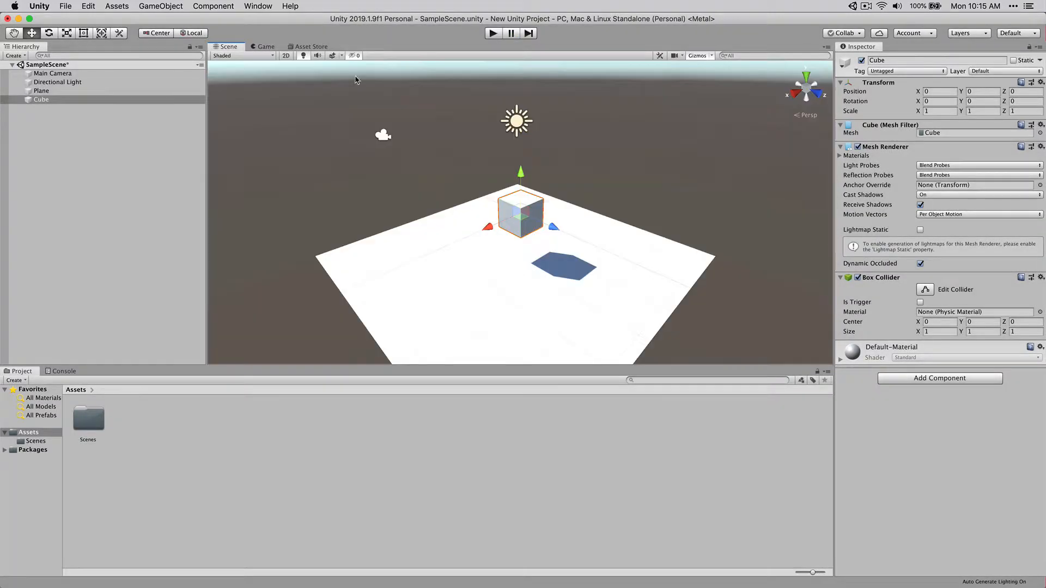
left_click(52, 73)
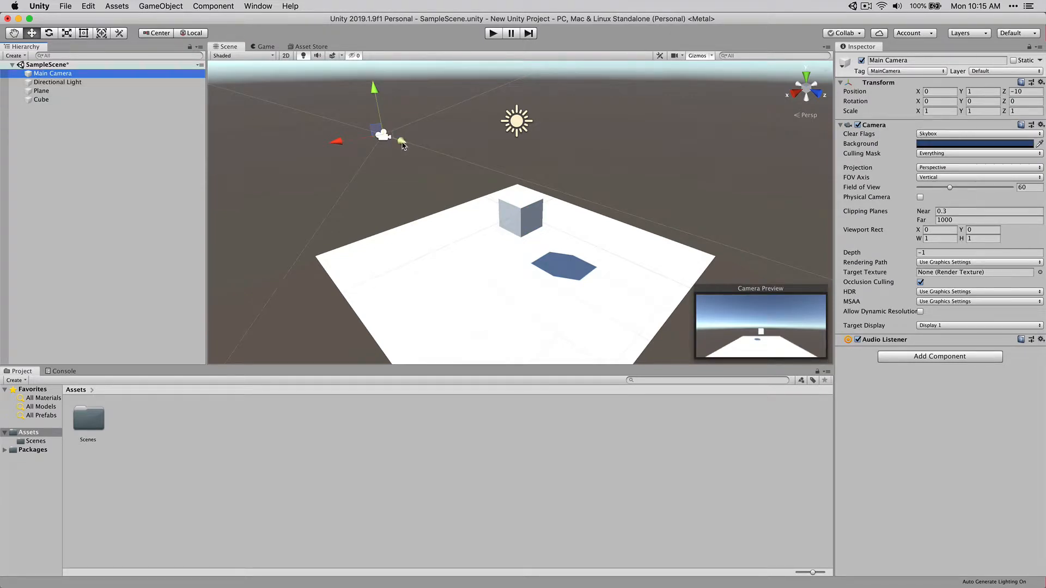
left_click_drag(402, 145, 432, 163)
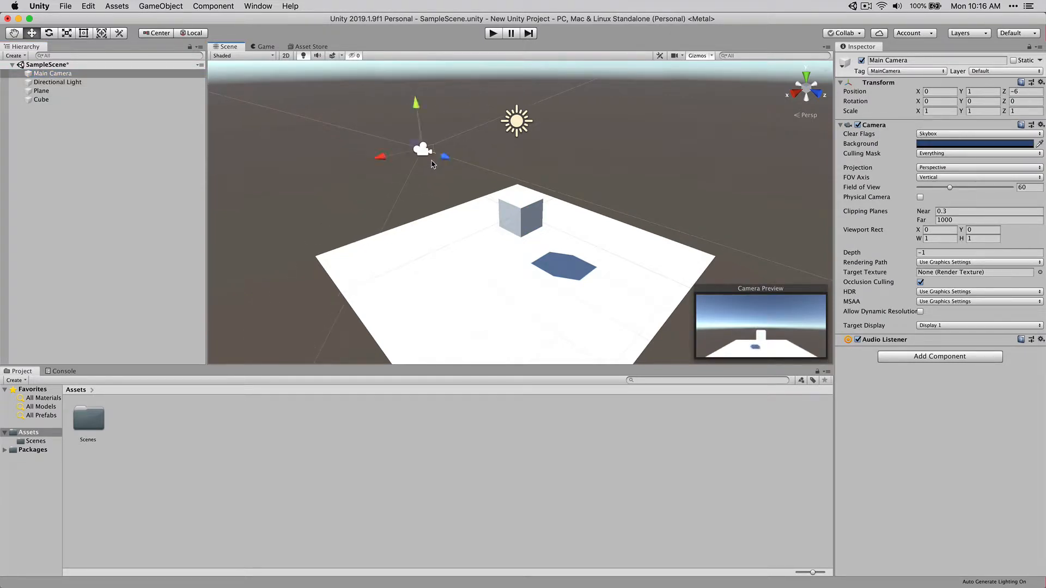
left_click(493, 34)
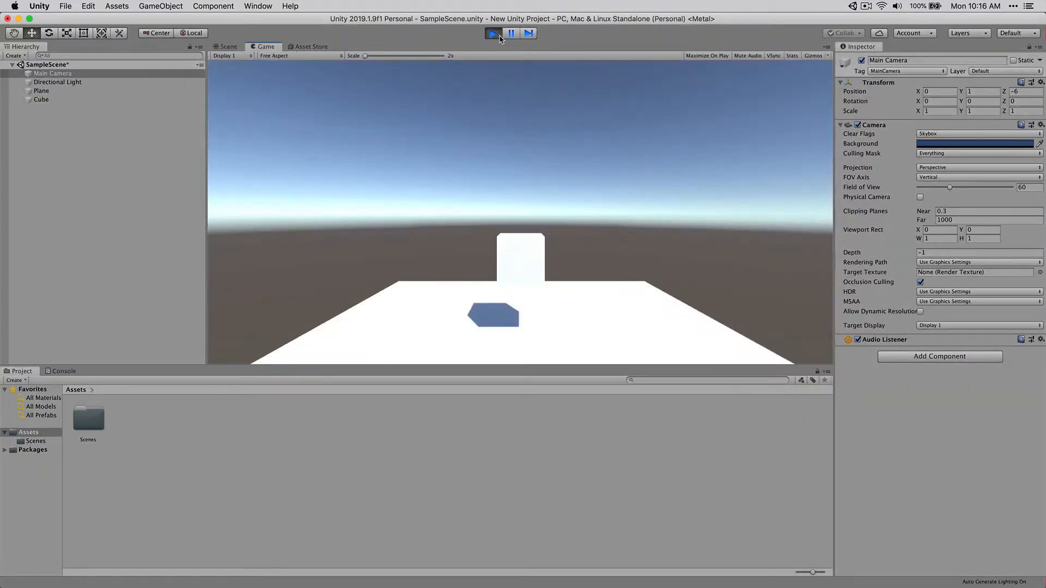
left_click(499, 35)
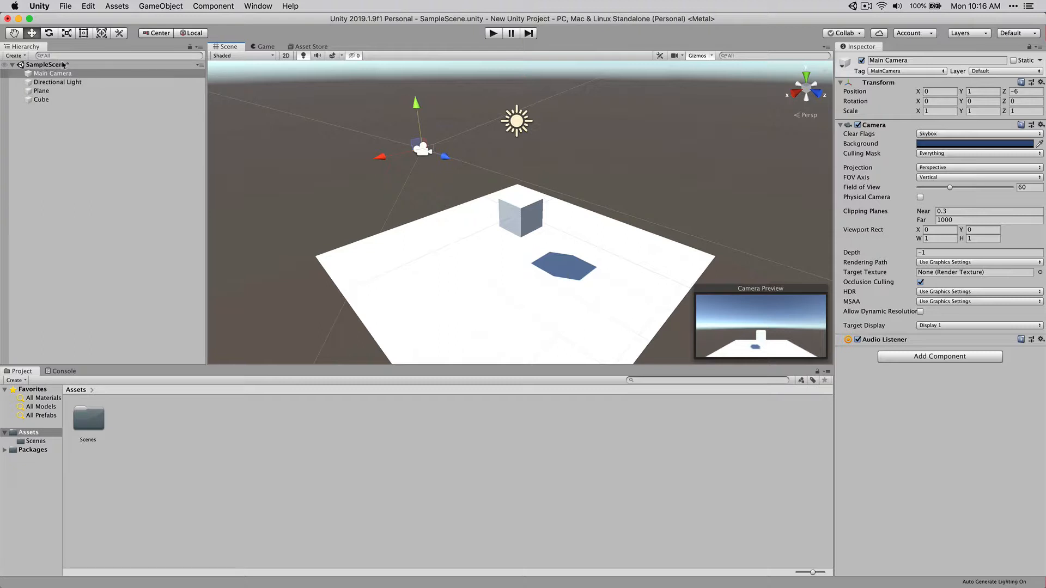
Save the sample scene with its current changes
left_click(65, 6)
left_click(78, 47)
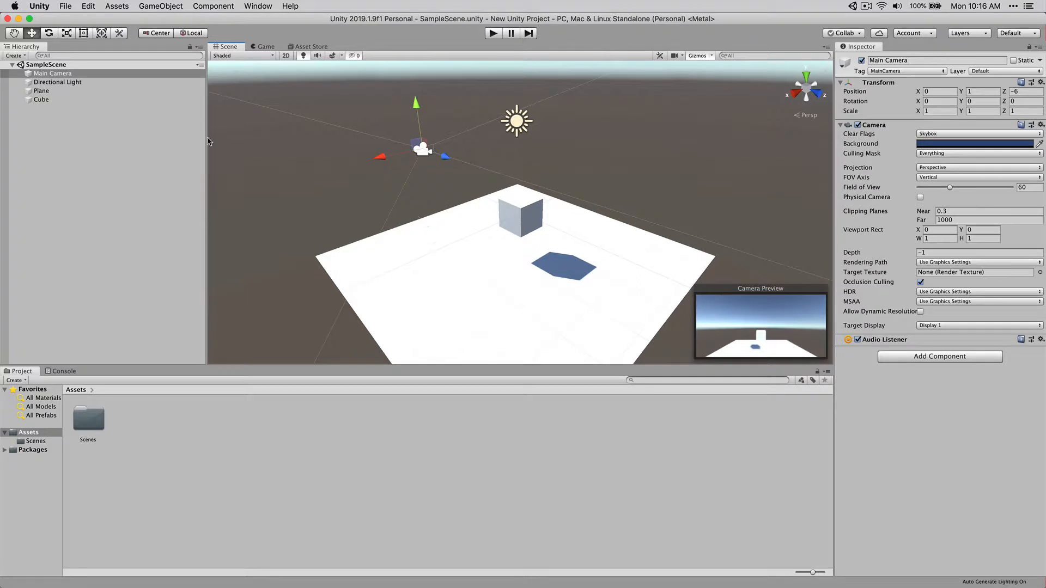
Set the cube's Y scale to 5 and raise it to about Y 0.9, previewing the result in the running game
left_click(66, 83)
left_click(65, 91)
left_click(64, 100)
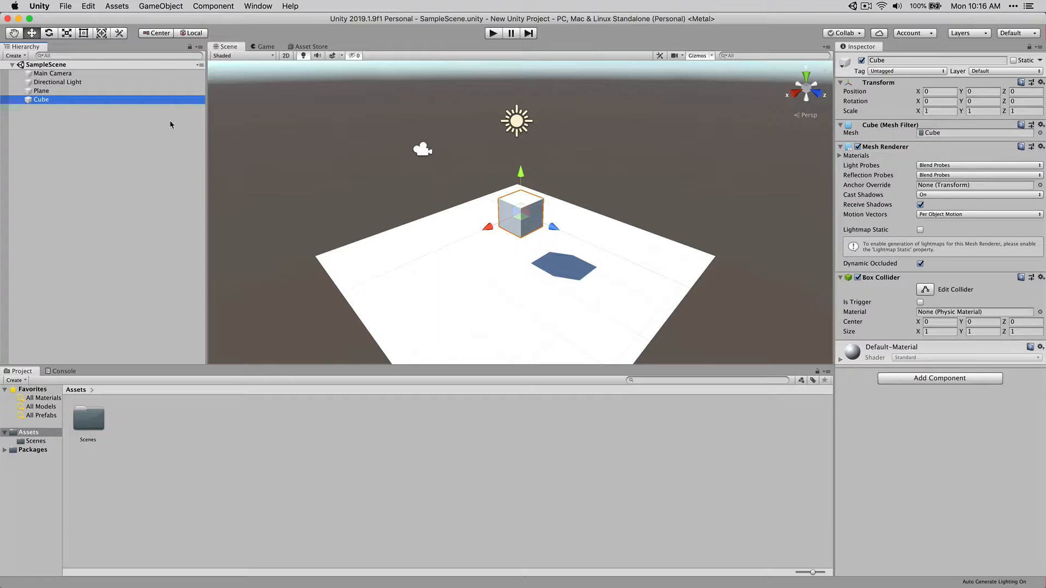
key("Return")
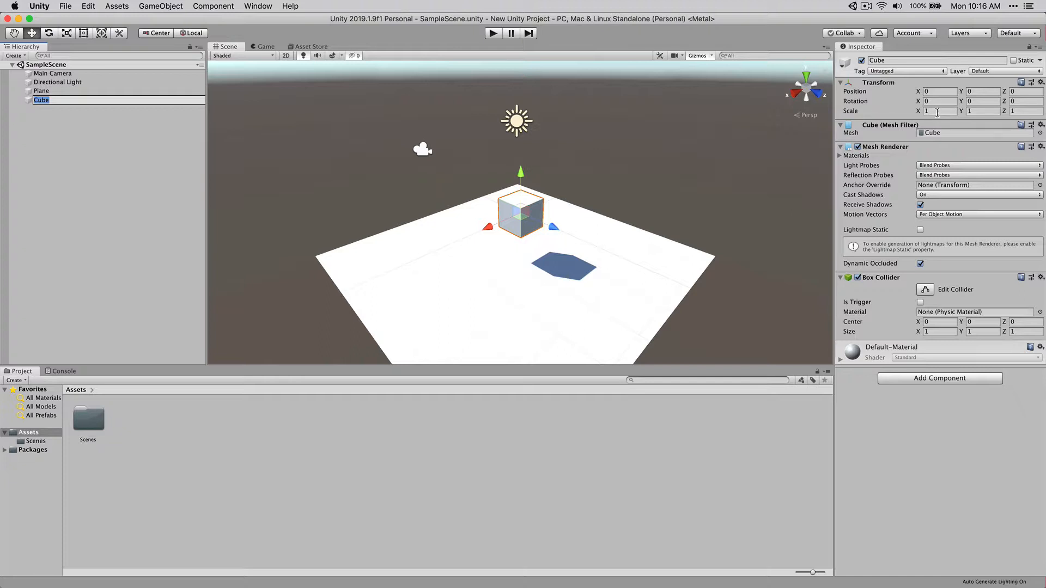
left_click(973, 111)
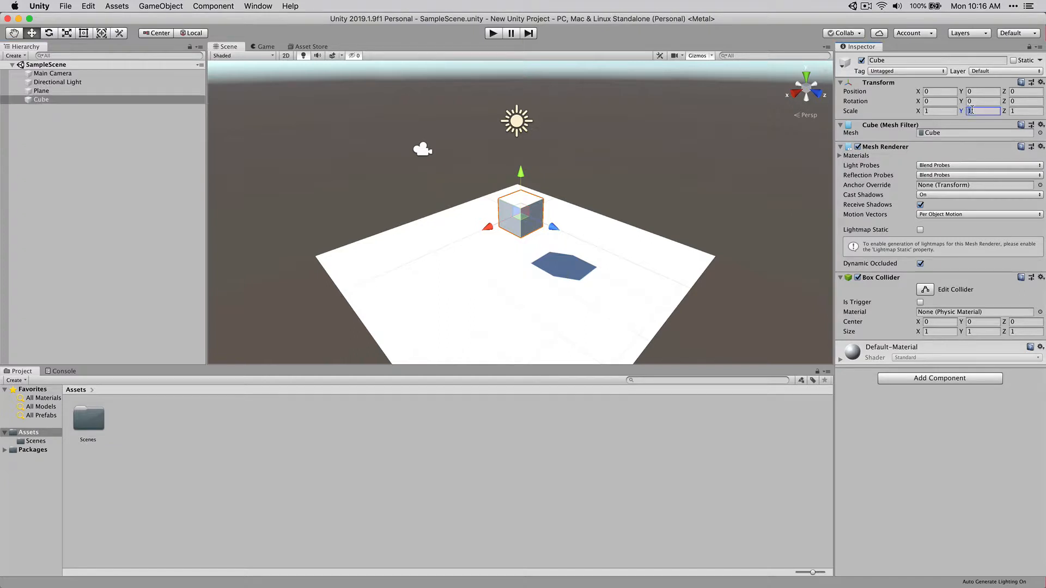
type("5")
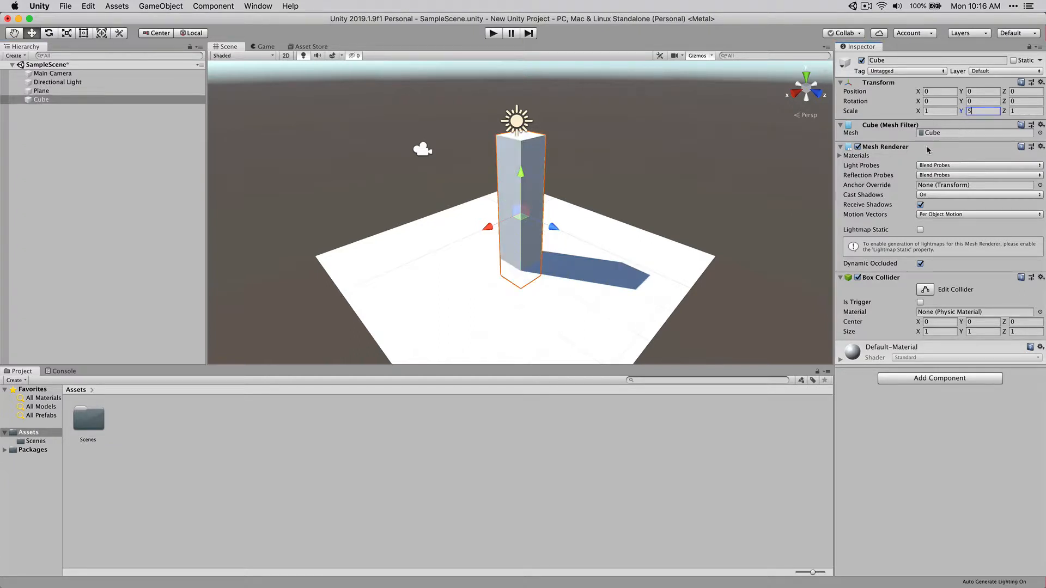
left_click_drag(519, 177, 537, 147)
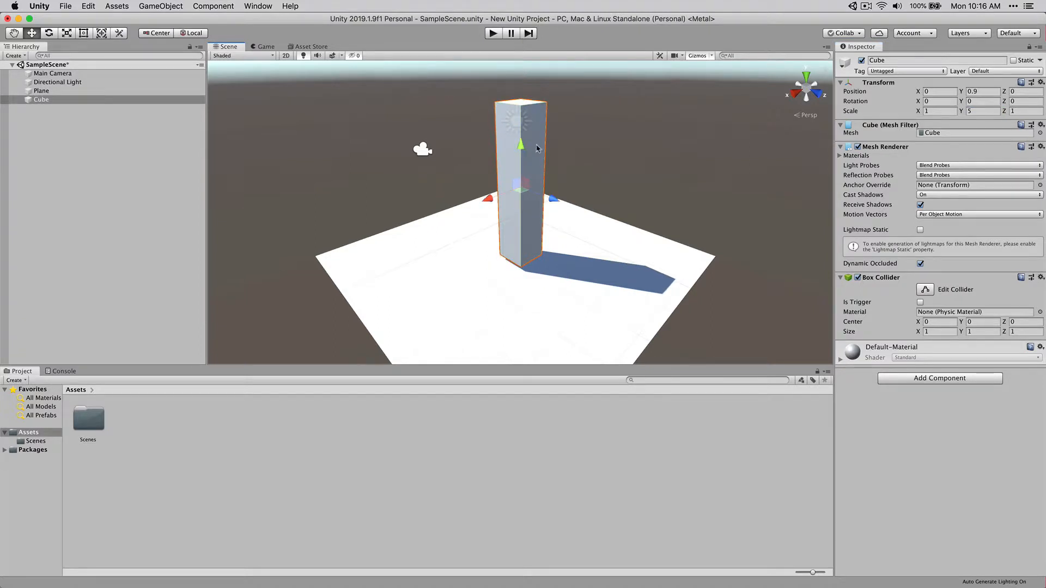
left_click(491, 34)
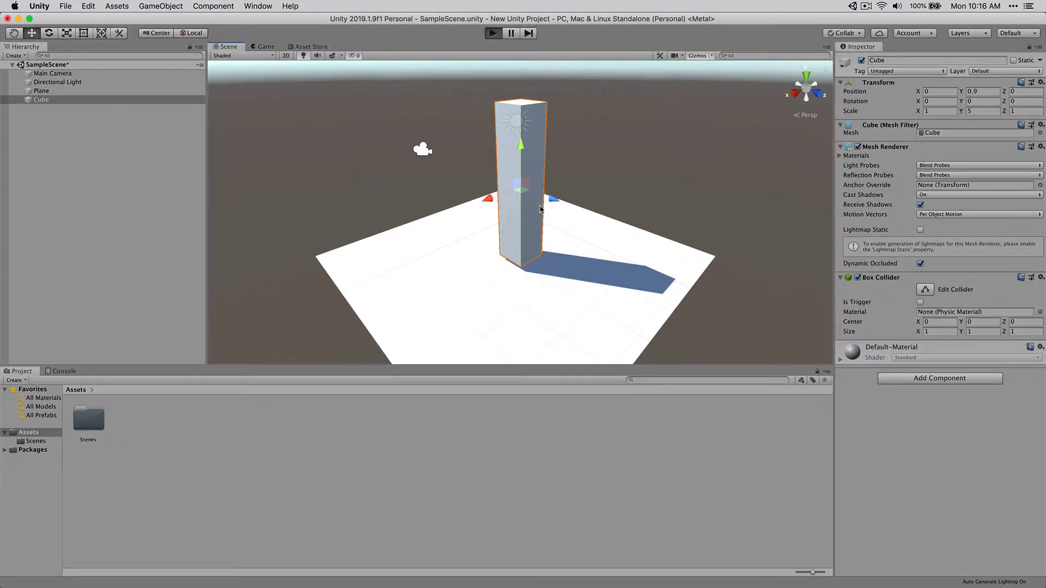
left_click(492, 34)
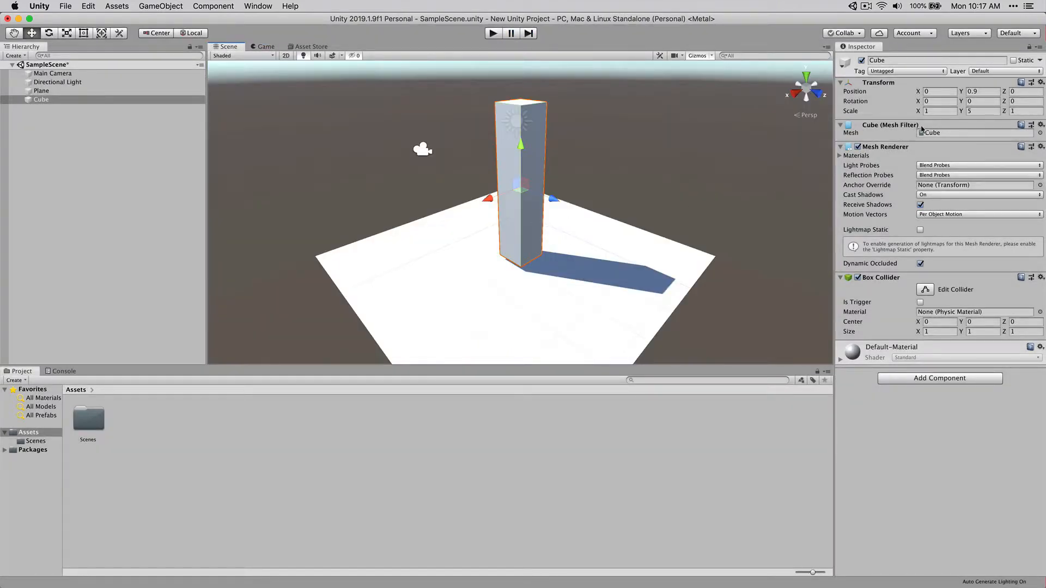
Set the cube's X scale to 5 and raise it slightly to about Y 0.98
left_click(941, 109)
type("5")
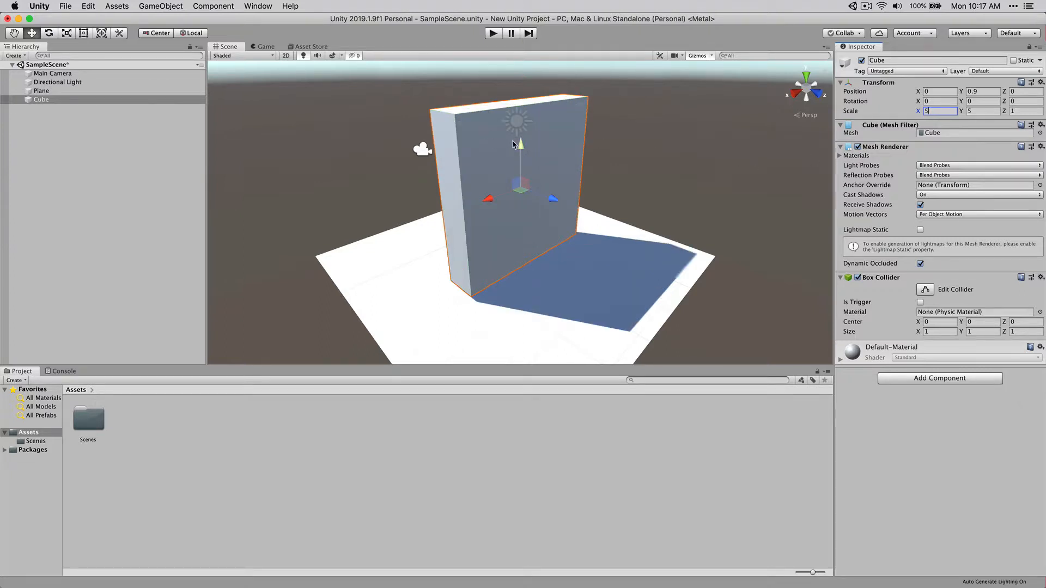
left_click_drag(520, 145, 521, 143)
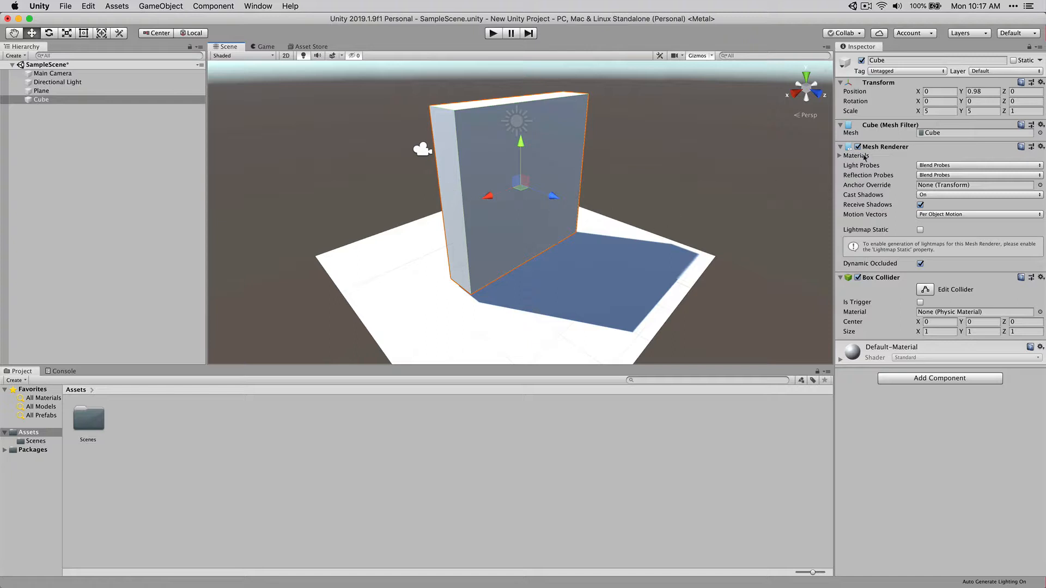
Set the cube's Z scale to 0.5 and raise it to about Y 1.19, previewing the game in between
left_click(1023, 111)
type("0.5")
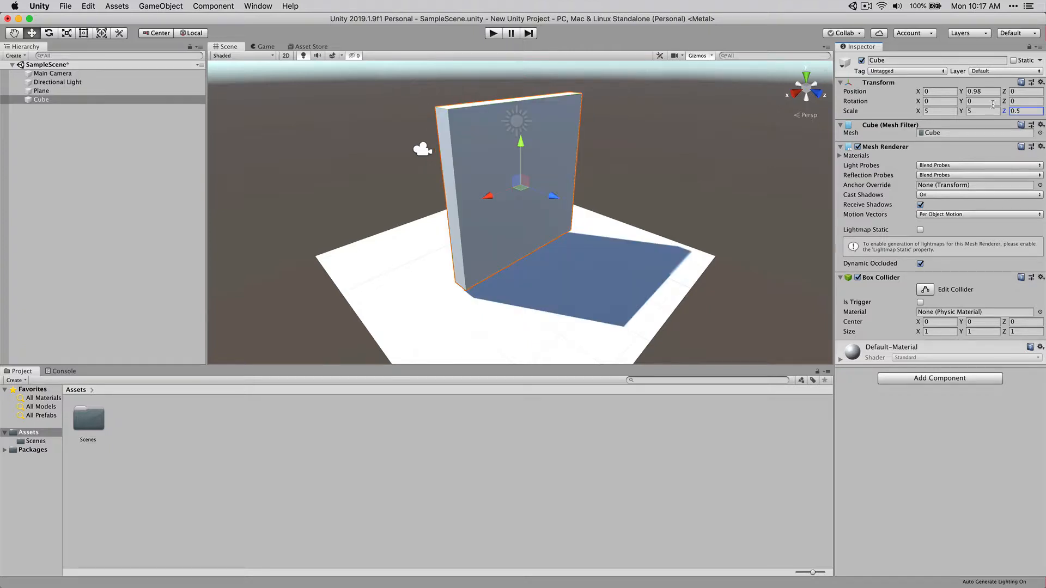
left_click(492, 34)
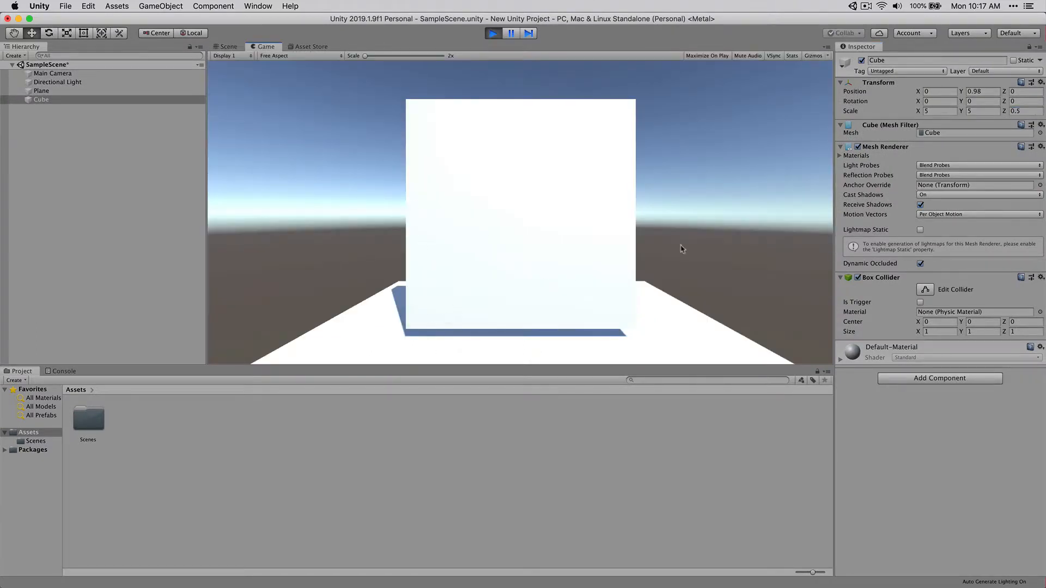
left_click(493, 33)
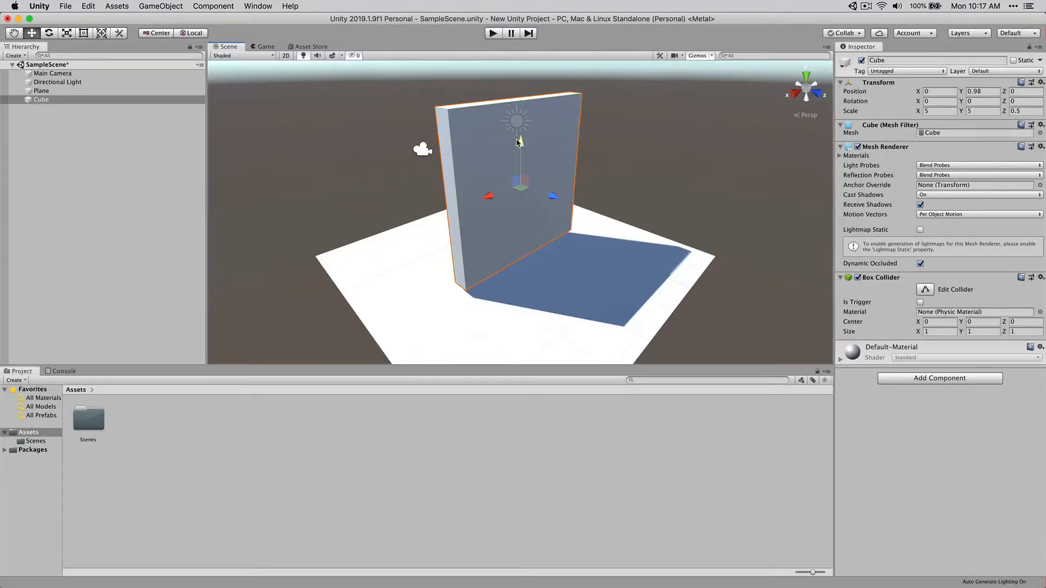
mouse_move(521, 143)
left_mouse_down()
mouse_move(521, 116)
mouse_move(521, 153)
mouse_move(522, 124)
mouse_move(523, 143)
left_mouse_up()
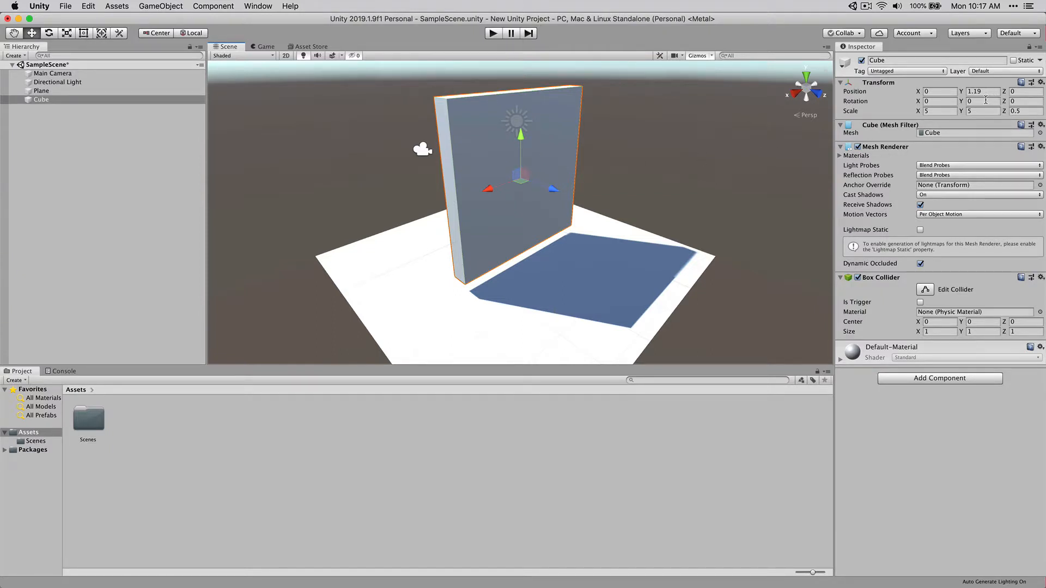
Try rotating the cube 90 degrees about the X axis, and clear that rotation value again
left_click(938, 100)
type("90")
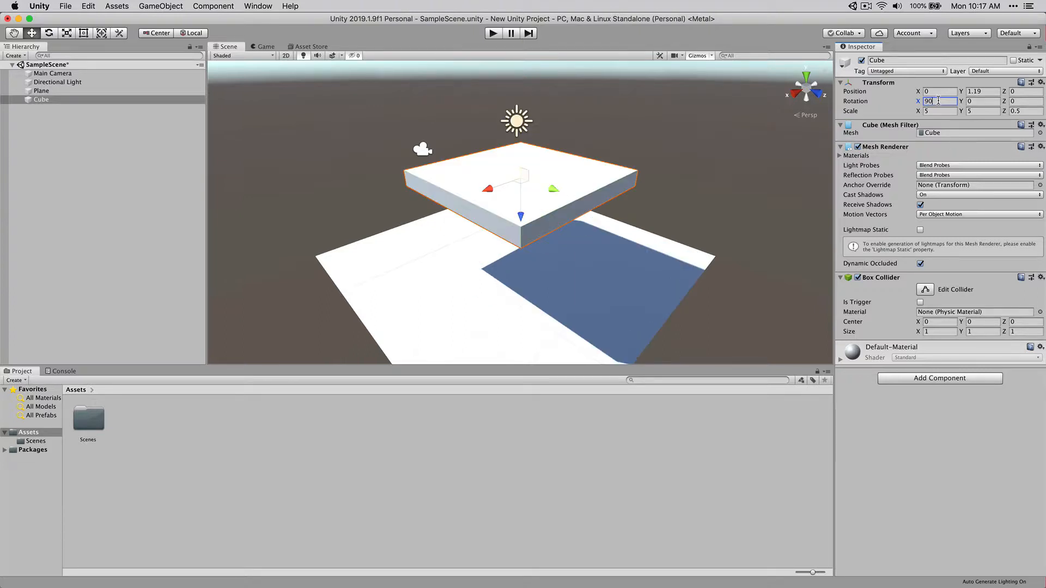
key("BackSpace")
key("BackSpace")
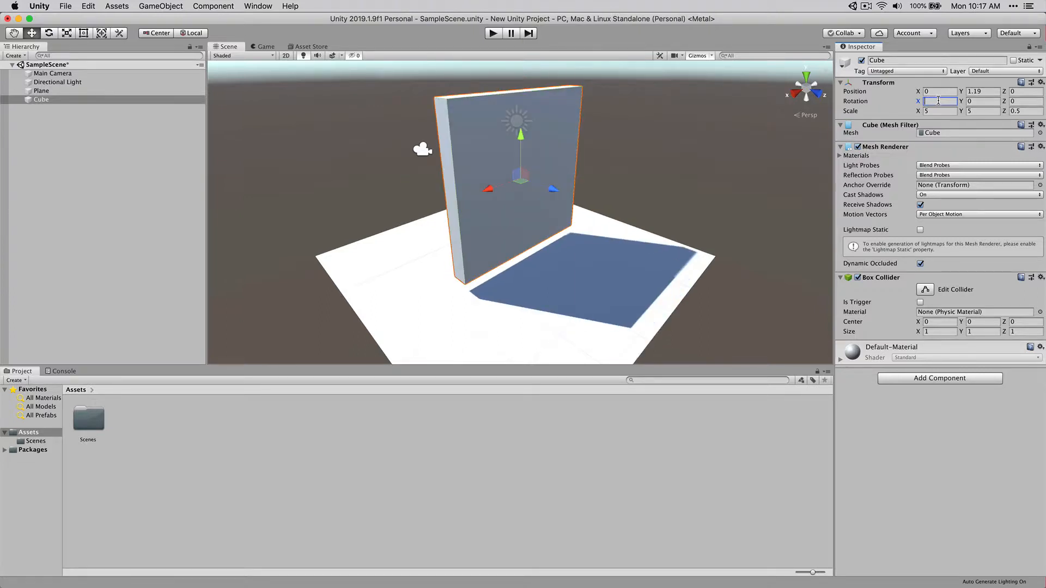
Set the cube's Y rotation to 90 degrees and preview the turned wall in the running game
left_click(975, 102)
type("90")
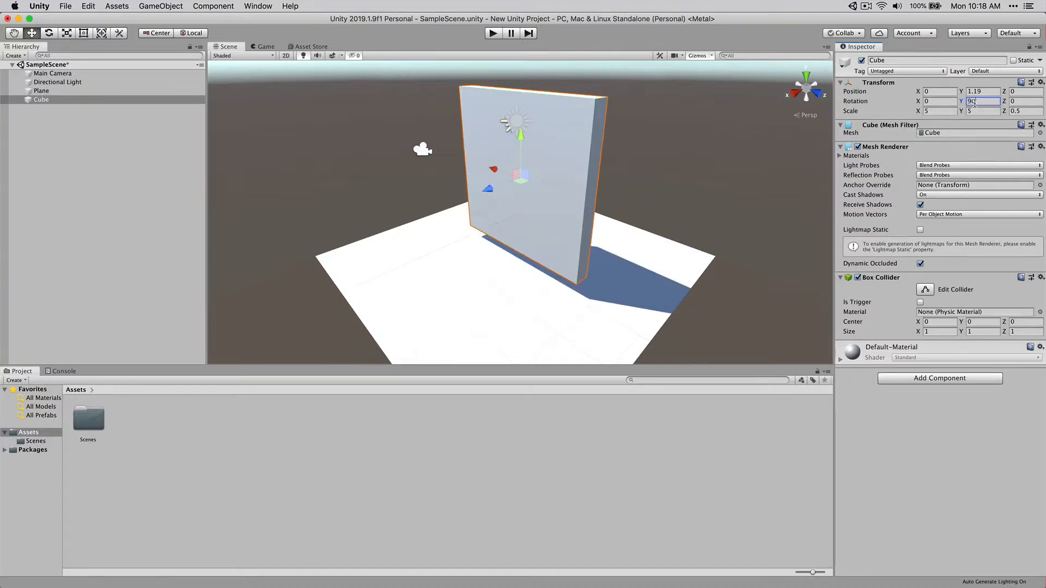
left_click(493, 33)
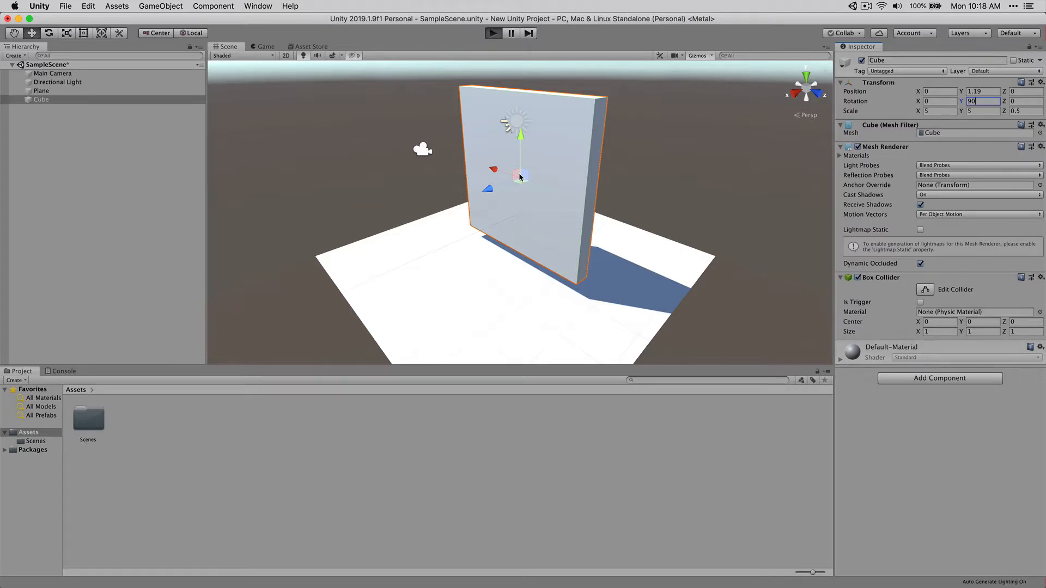
left_click(498, 31)
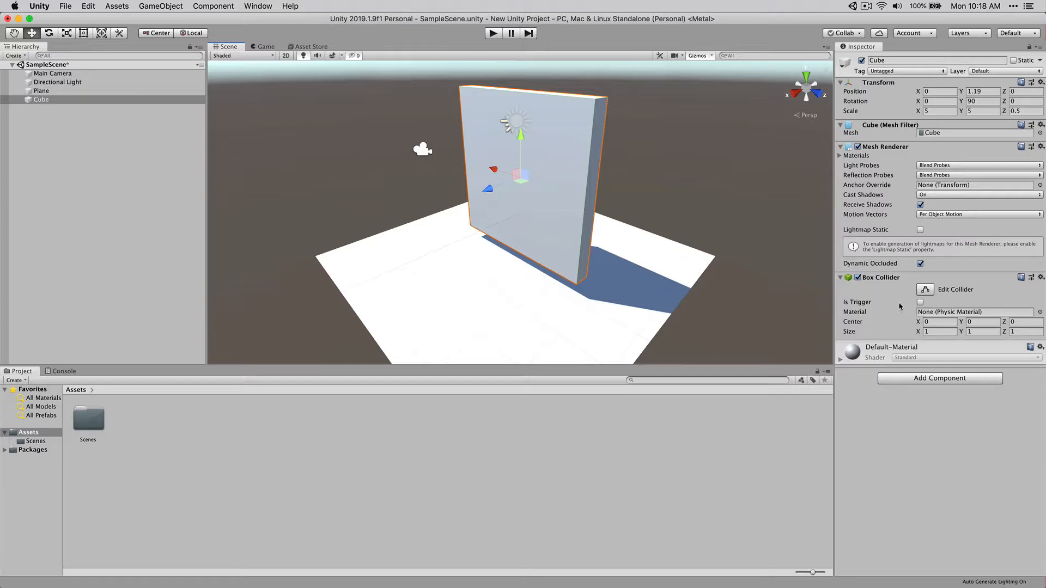
Look over the cube's Box Collider settings and the project's Scenes and Assets folders
mouse_move(895, 306)
left_click(920, 303)
left_click(13, 372)
left_click(43, 442)
left_click(36, 433)
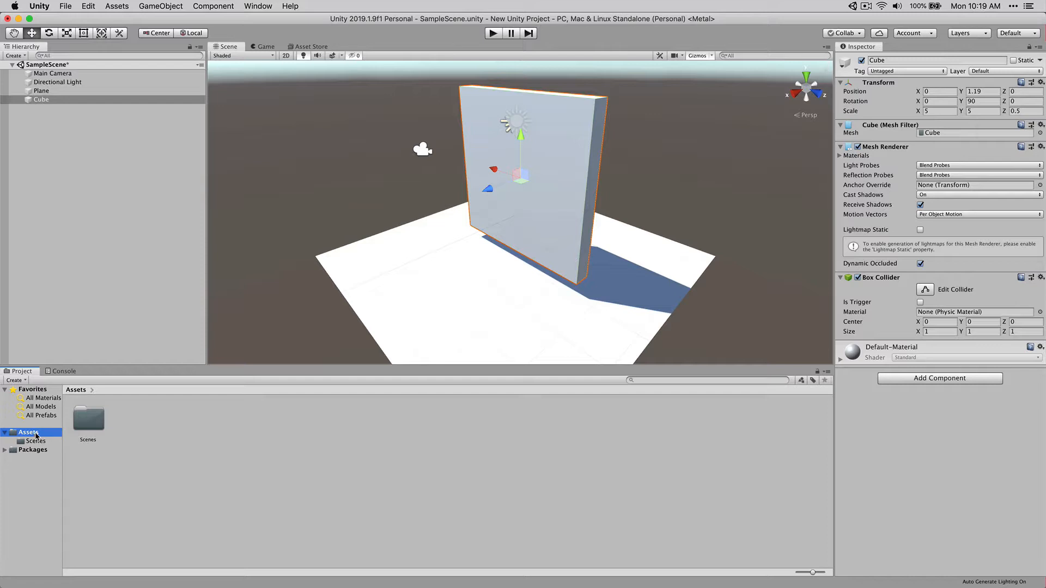
Switch to Finder and locate SampleScene.unity in the Assets/Scenes folder of New Unity Project
key("super+h")
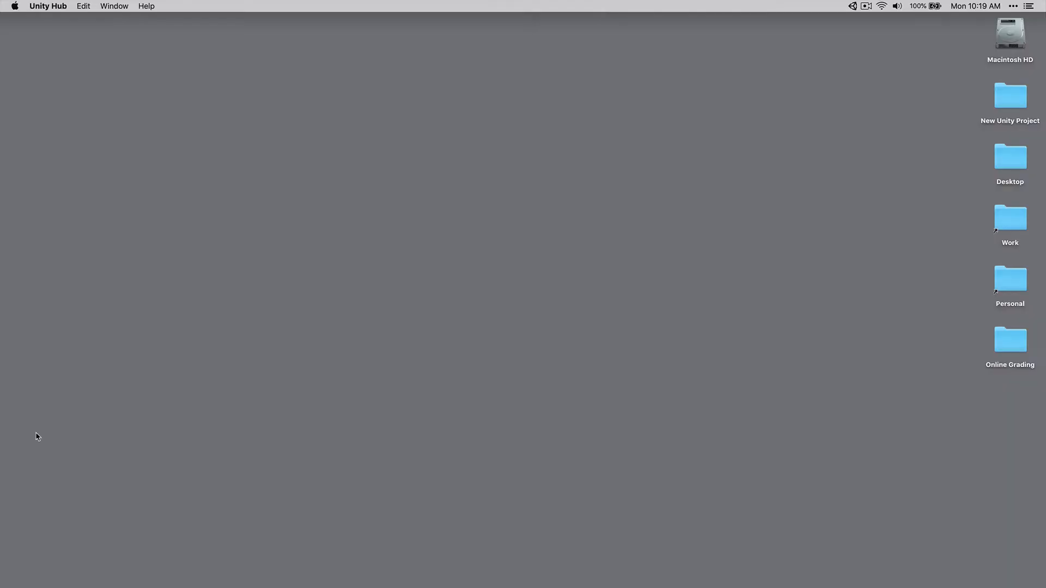
left_click(1010, 105)
double_click(1010, 105)
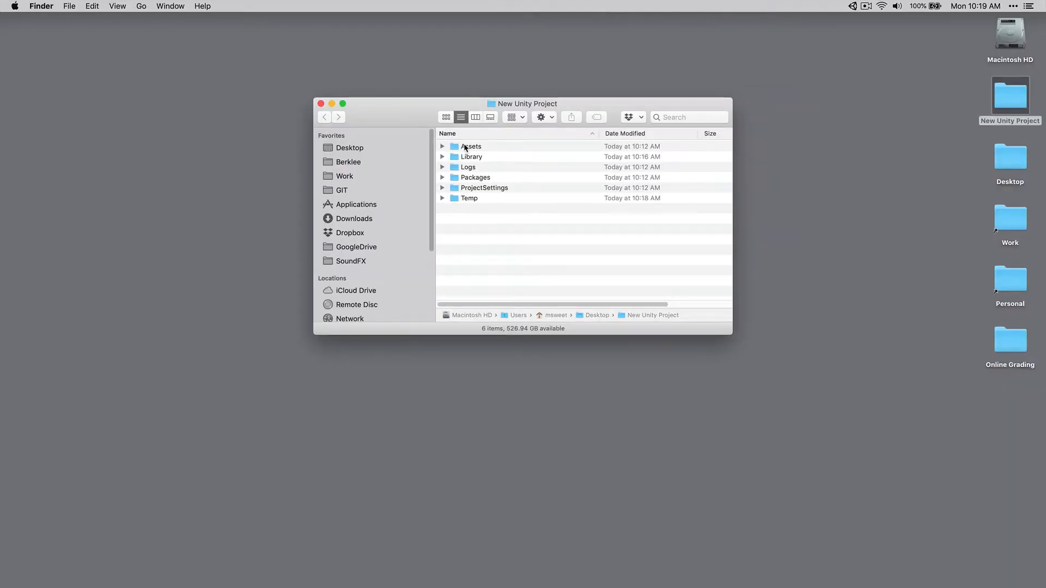
double_click(464, 147)
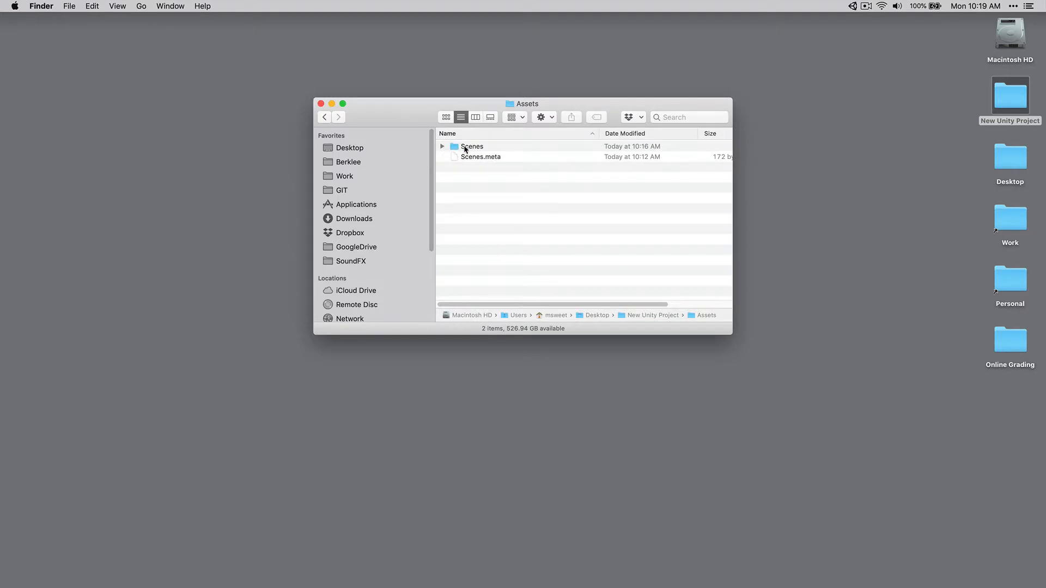
left_click(442, 146)
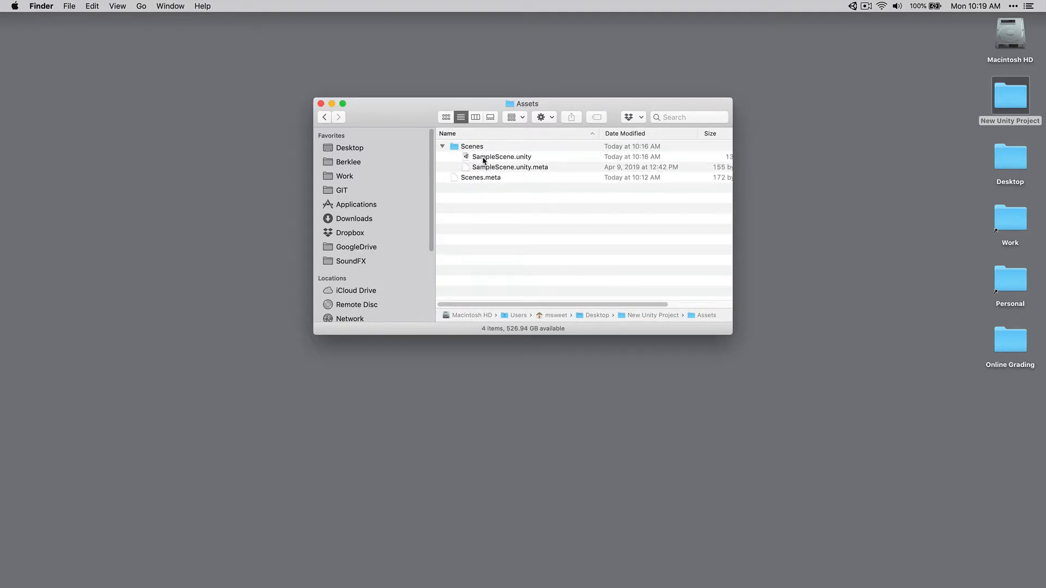
left_click(483, 158)
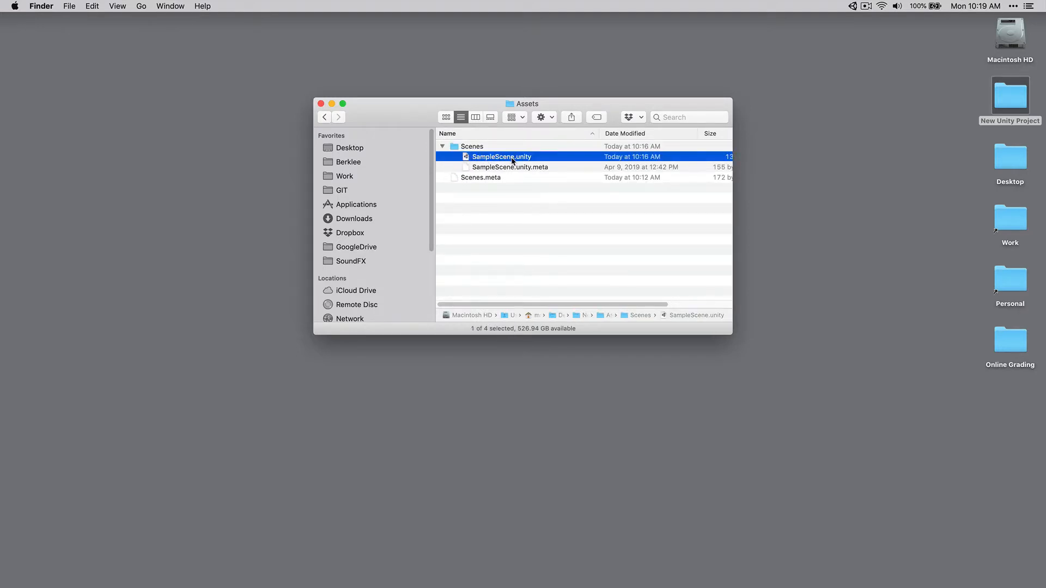
Return to Unity and open the Scenes asset folder to compare its contents with the folder on disk
key("super+Tab")
key("super+Tab")
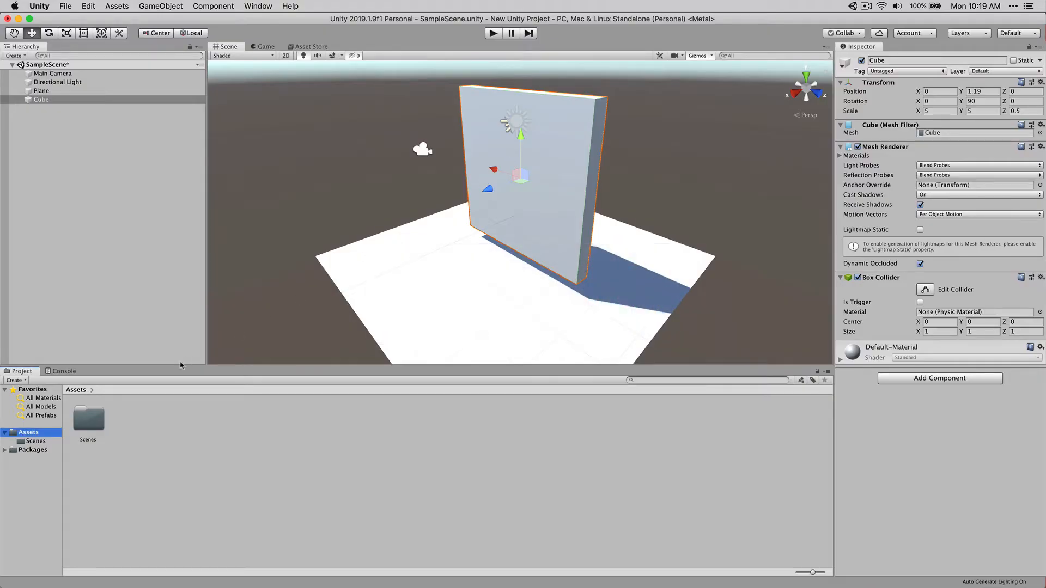
double_click(88, 427)
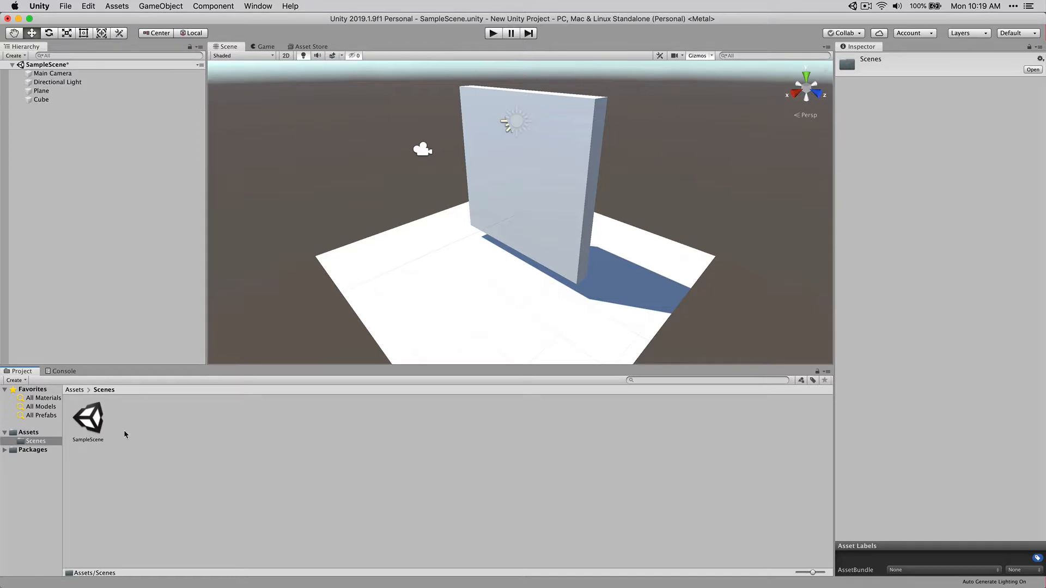
Switch back to Finder and examine the .meta files beside the Scenes folder and SampleScene.unity
key("super+Tab")
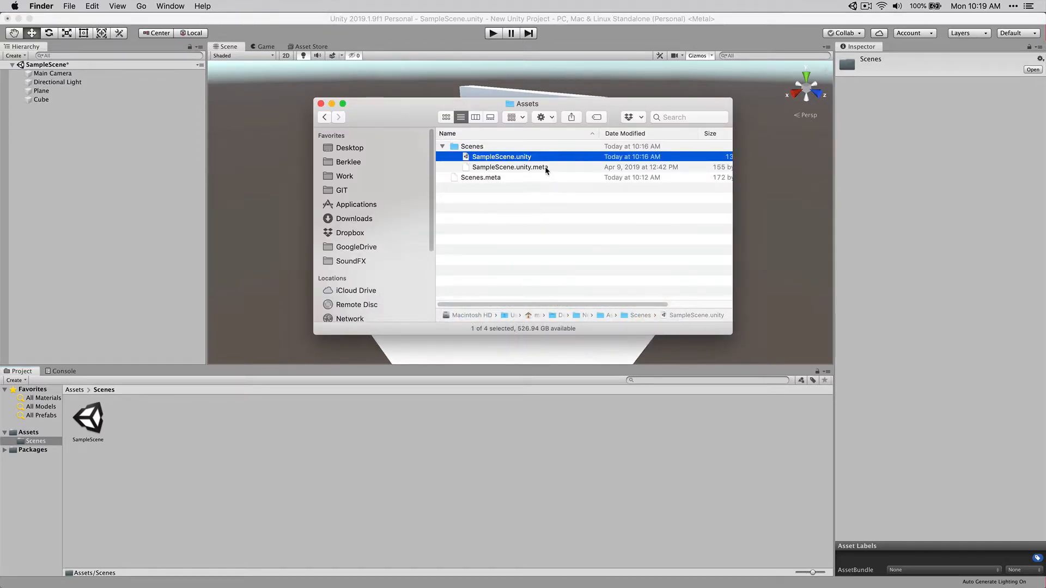
left_click(547, 168)
left_click(524, 177)
left_click(541, 172)
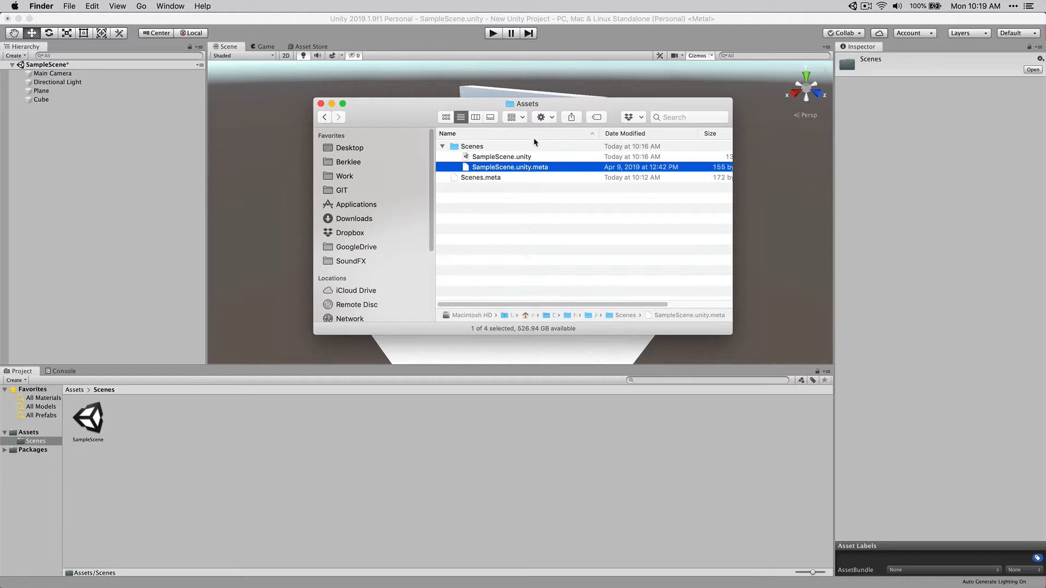
Compare SampleScene.unity with its .meta file in Finder, and return to Unity
left_click(528, 158)
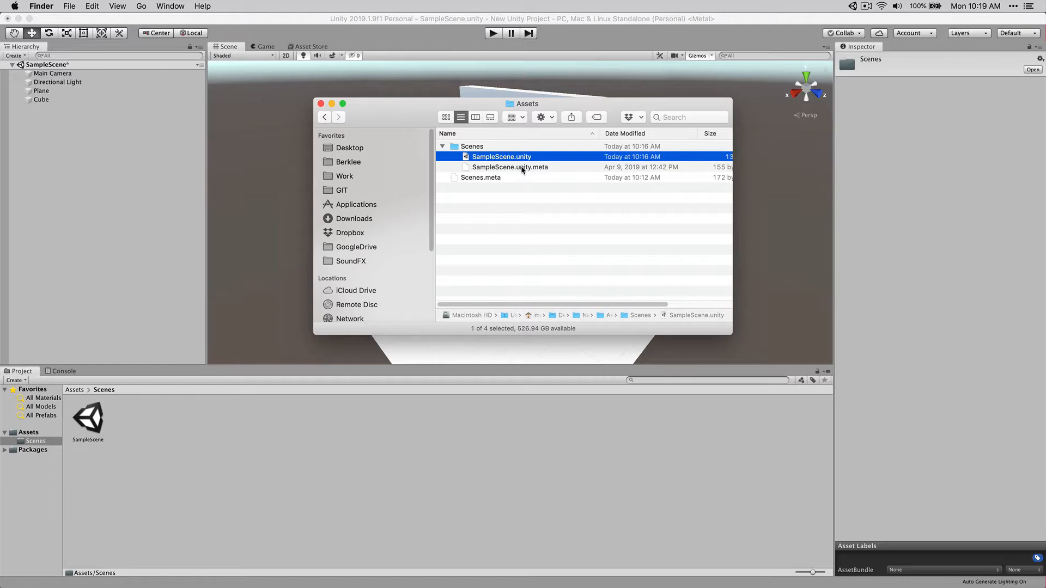
left_click(520, 187)
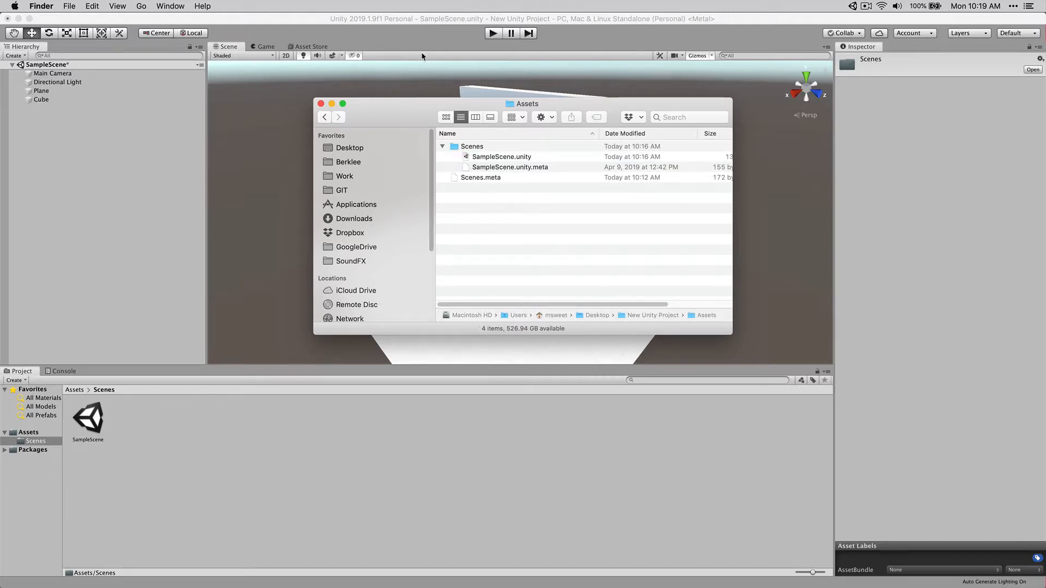
left_click(420, 31)
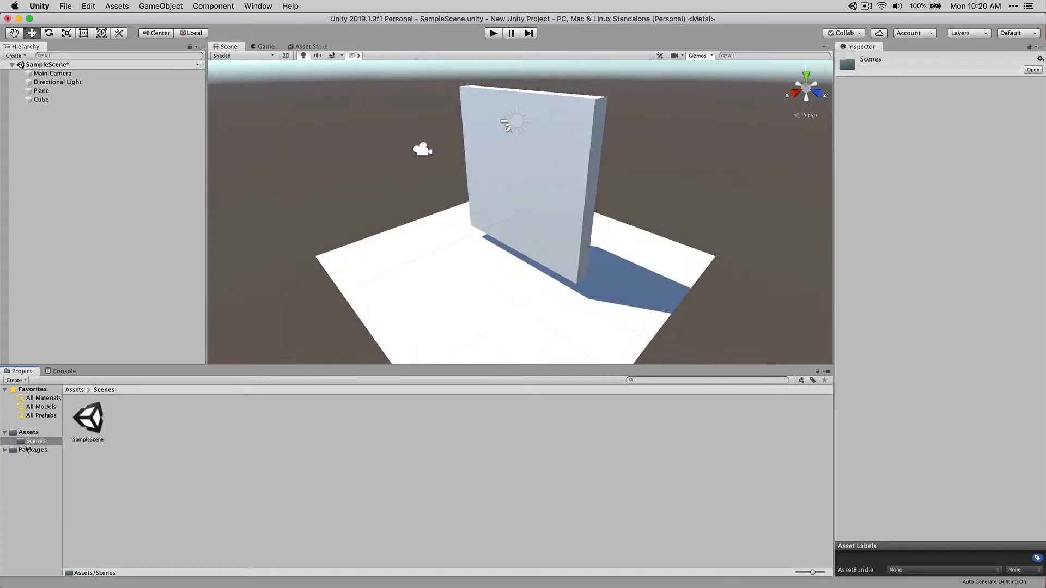
Create a new material named red_material in the project's root Assets folder
left_click(26, 433)
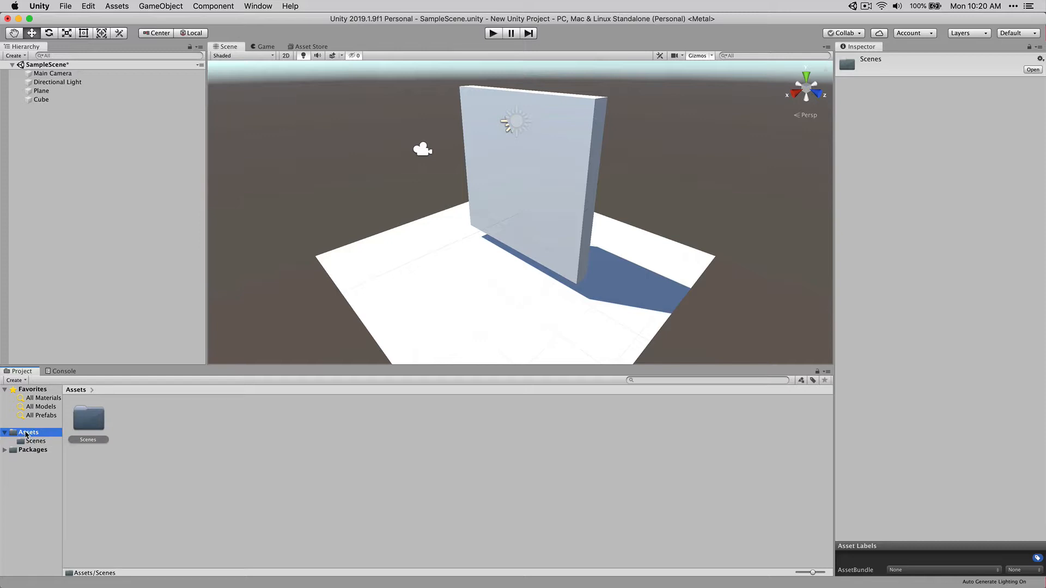
right_click(160, 437)
mouse_move(161, 439)
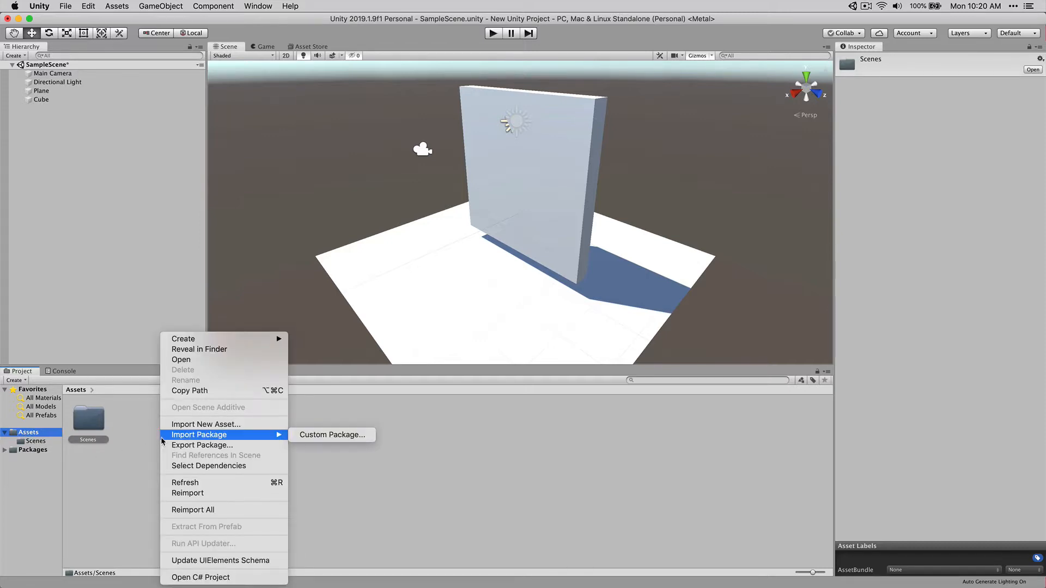
mouse_move(206, 339)
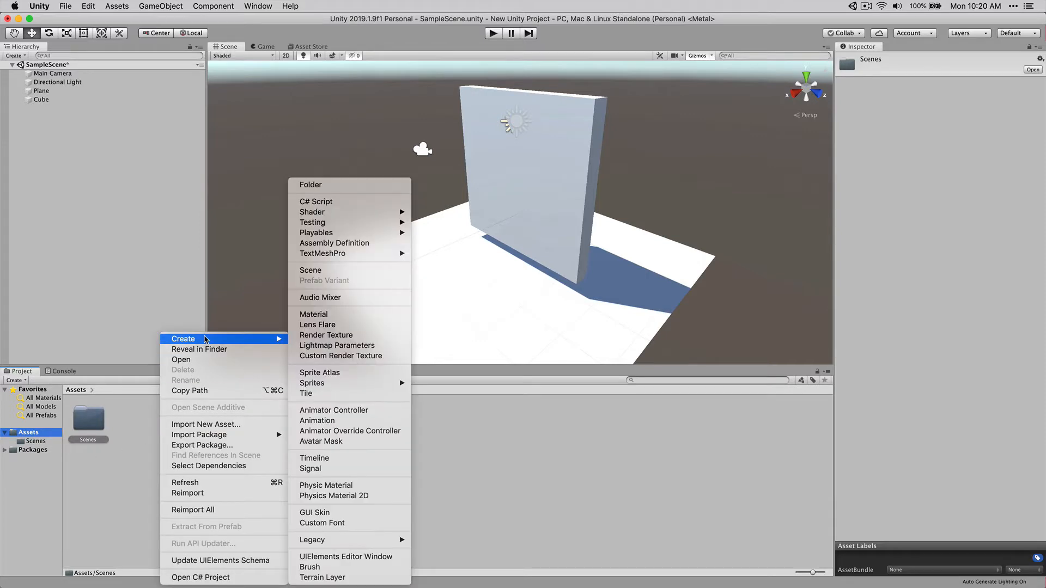
left_click(321, 315)
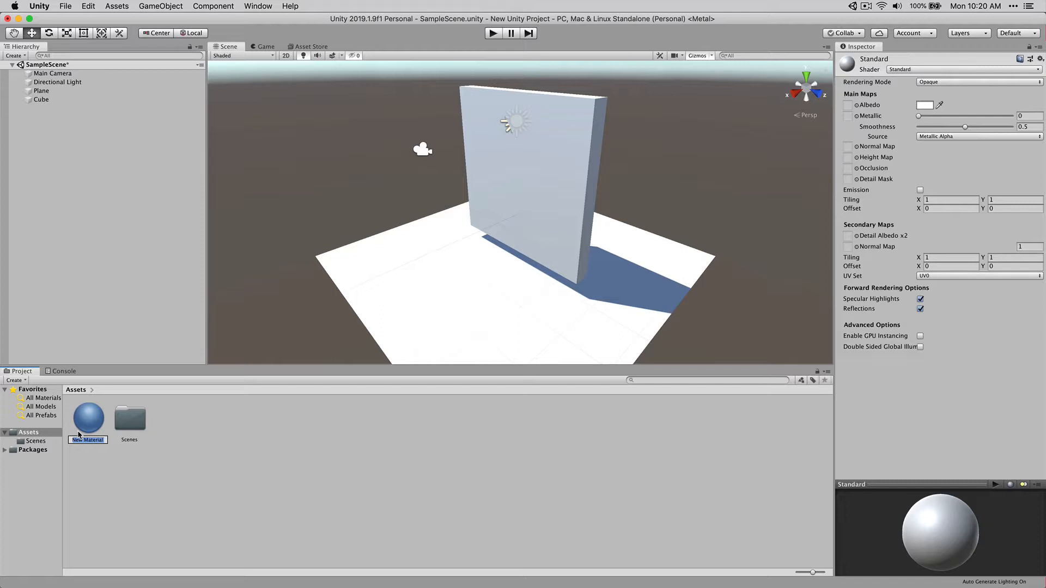
type("red_material")
key("Return")
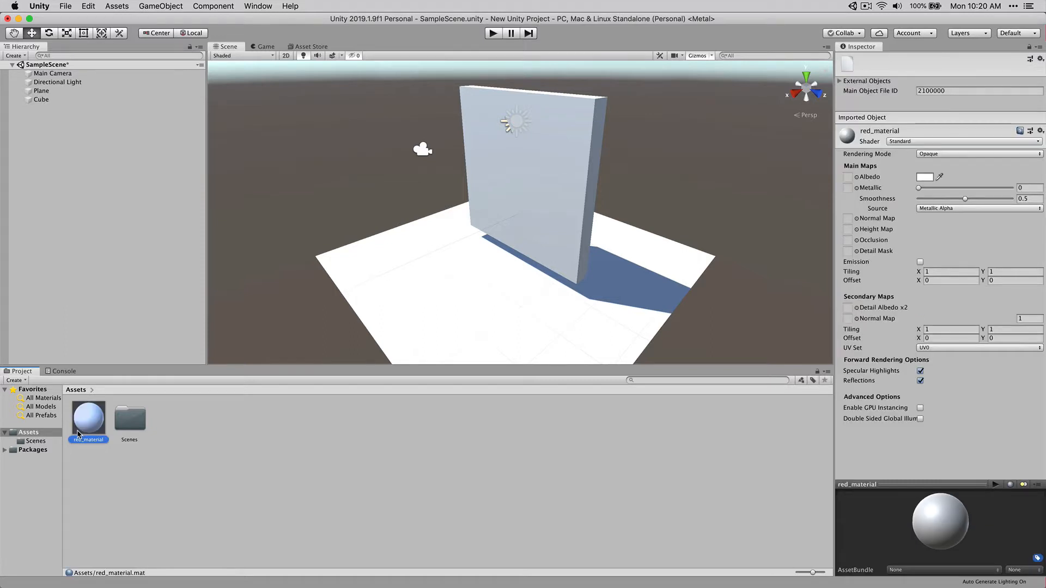
Set the albedo colour of red_material to red (F60606) and apply the material to the cube
left_click(925, 177)
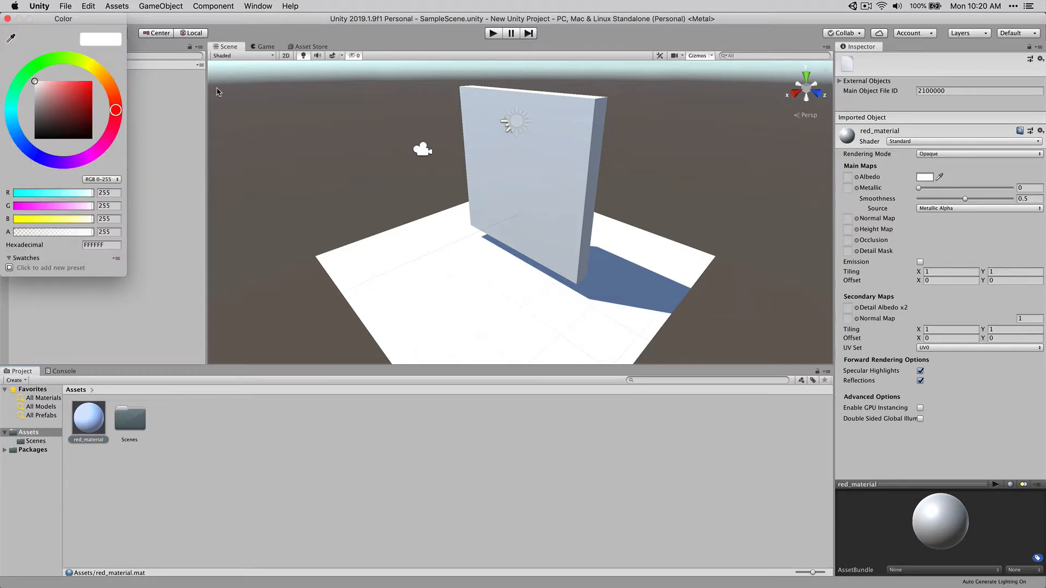
left_click_drag(73, 83, 91, 83)
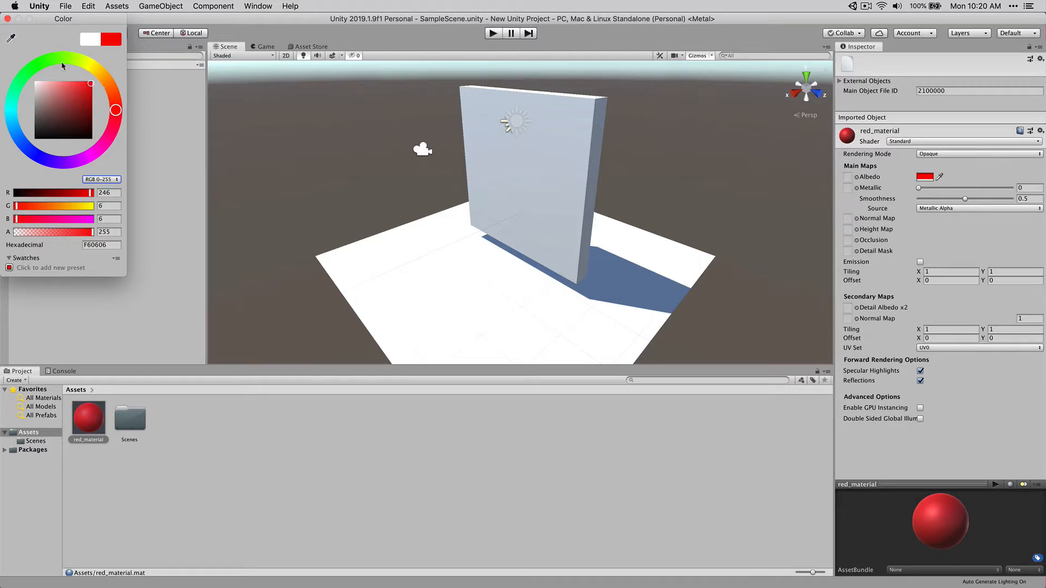
left_click(7, 19)
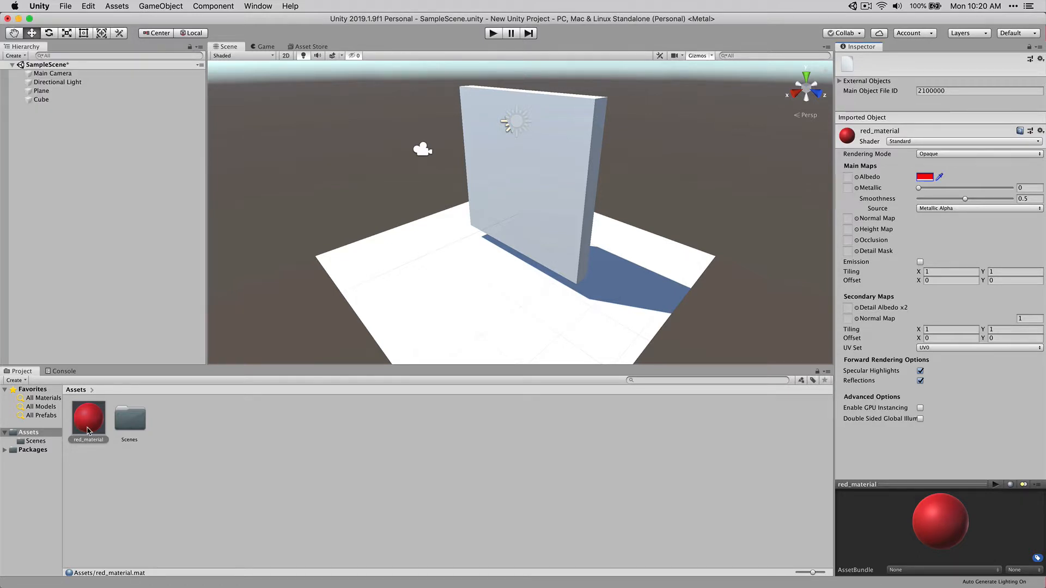
left_click_drag(89, 430, 44, 100)
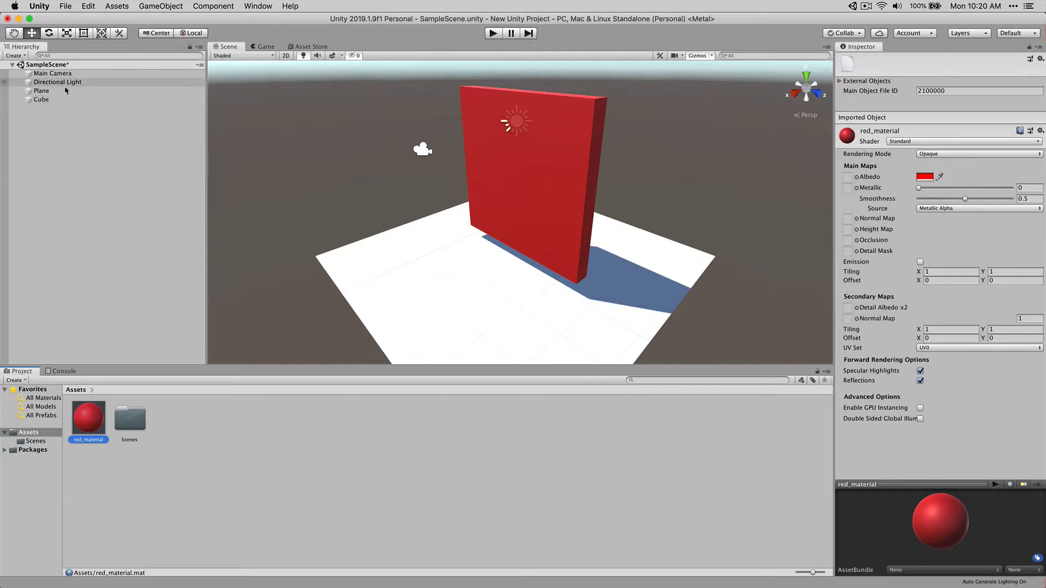
Rename the Cube object as Wall
left_click(60, 100)
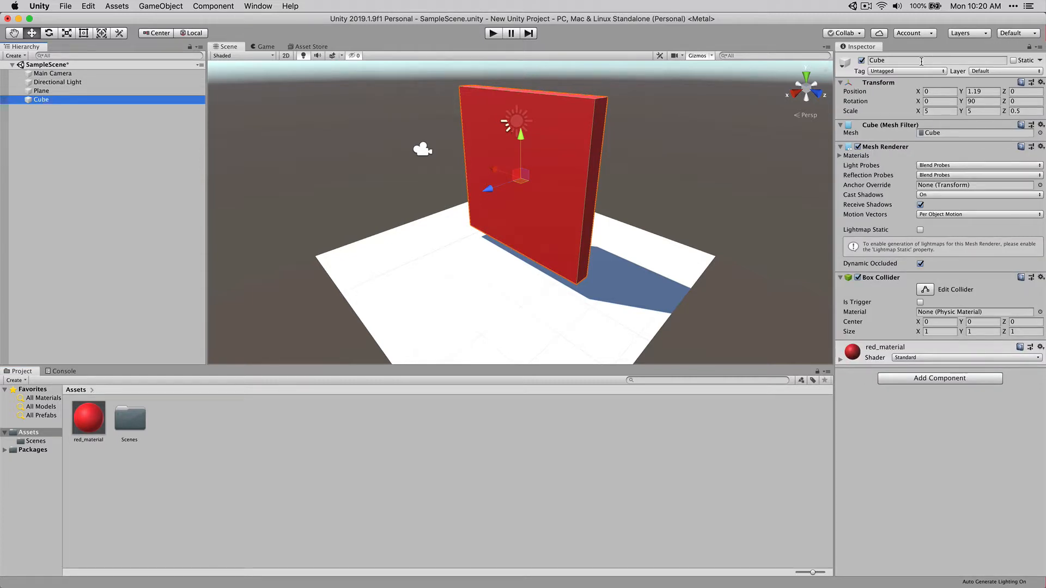
left_click(878, 60)
type("Wall")
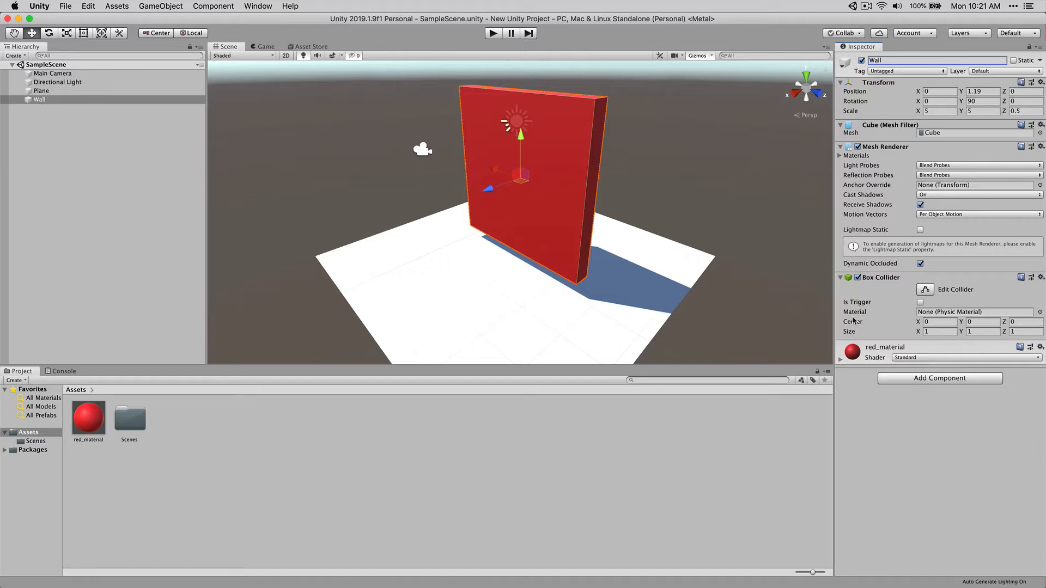
left_click(915, 377)
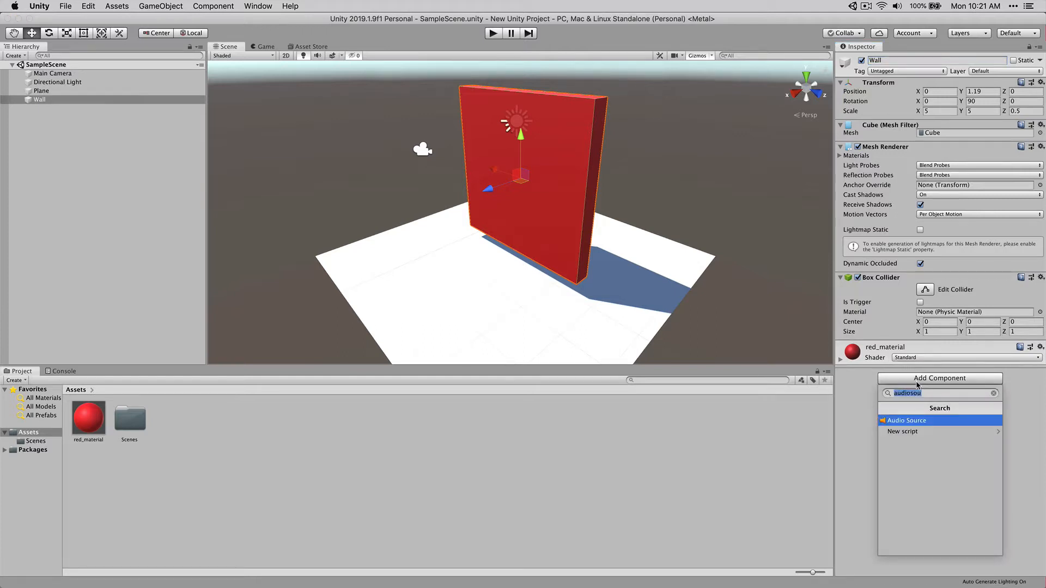
type("audio")
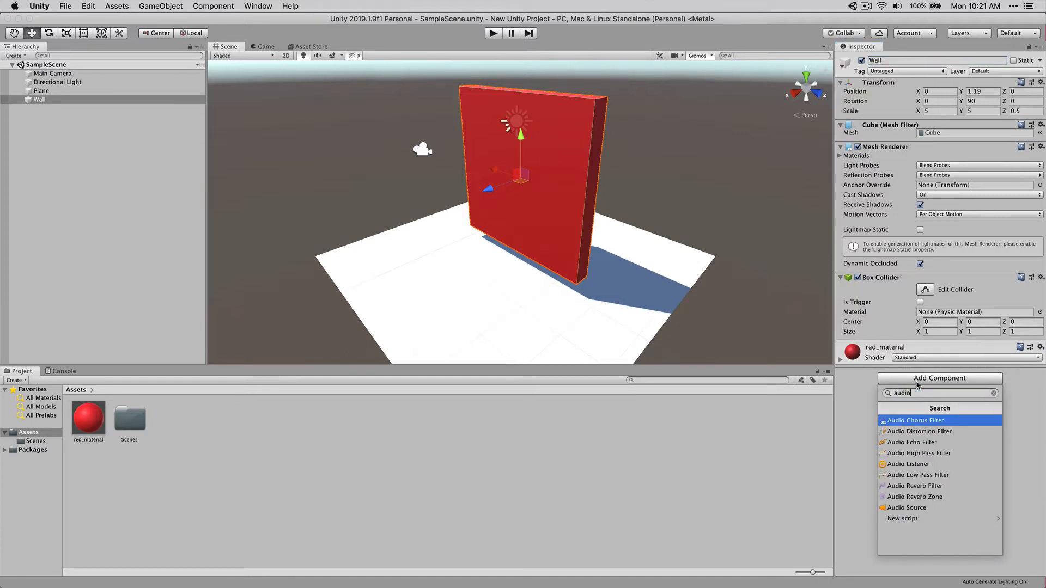
type("sour")
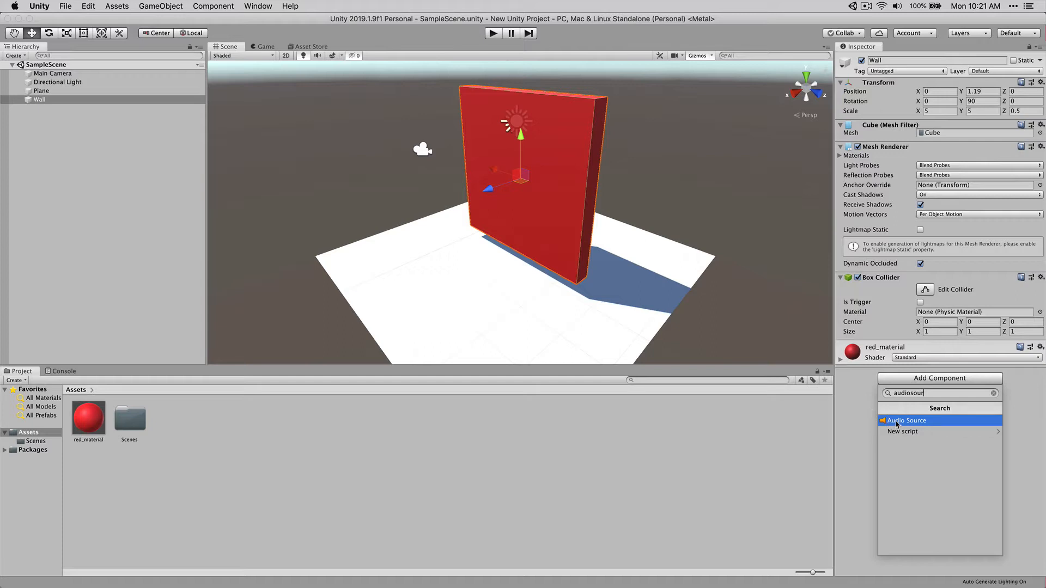
left_click(872, 423)
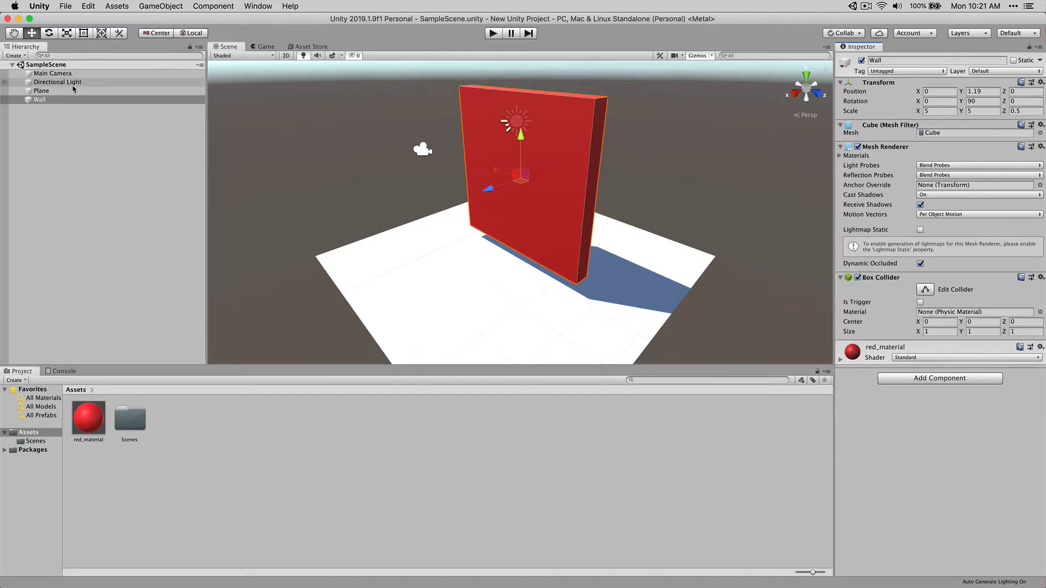
Create a standalone Audio Source game object in the scene
left_click(41, 99)
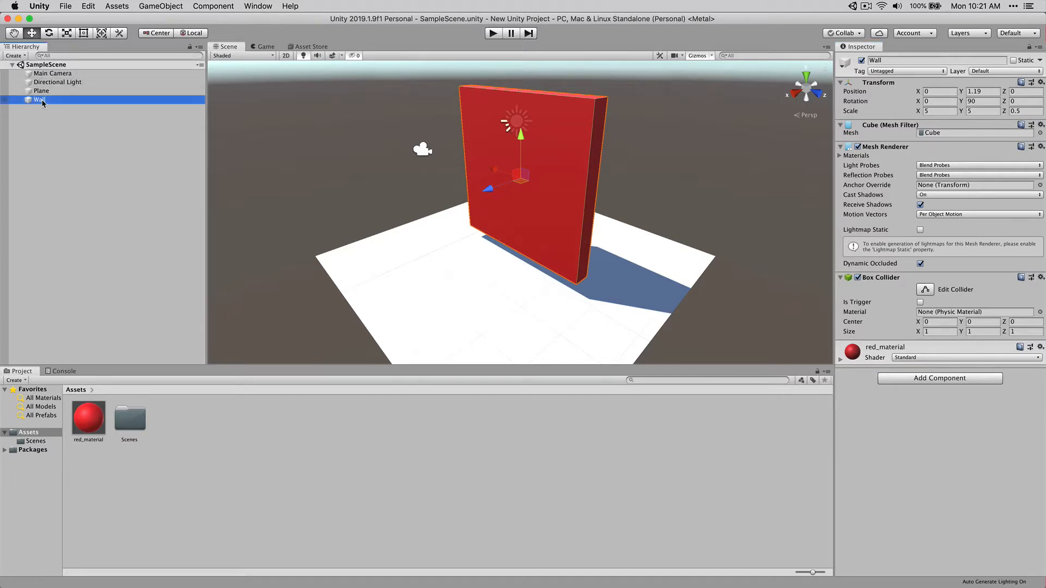
left_click(144, 5)
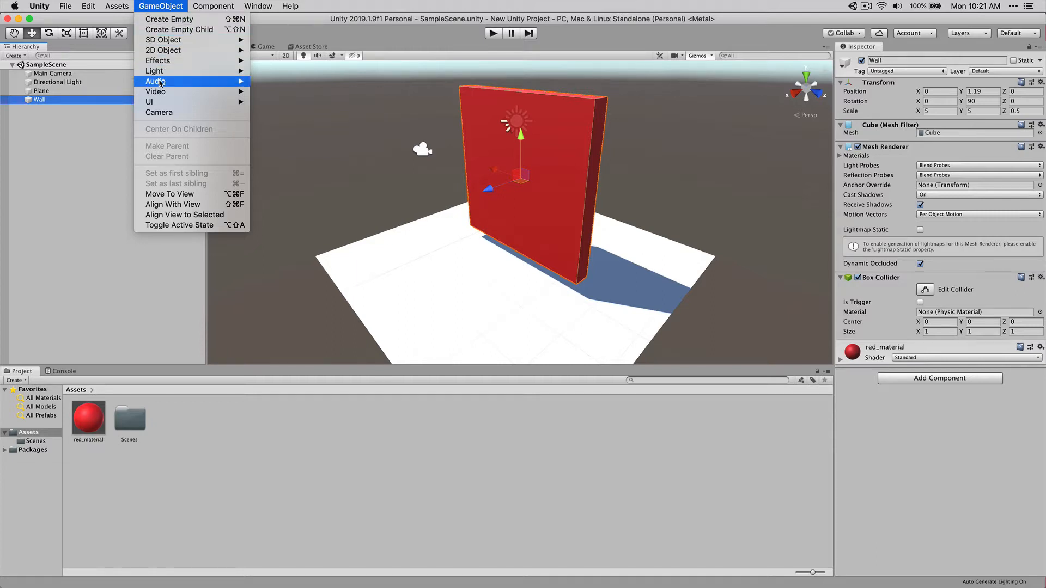
mouse_move(160, 83)
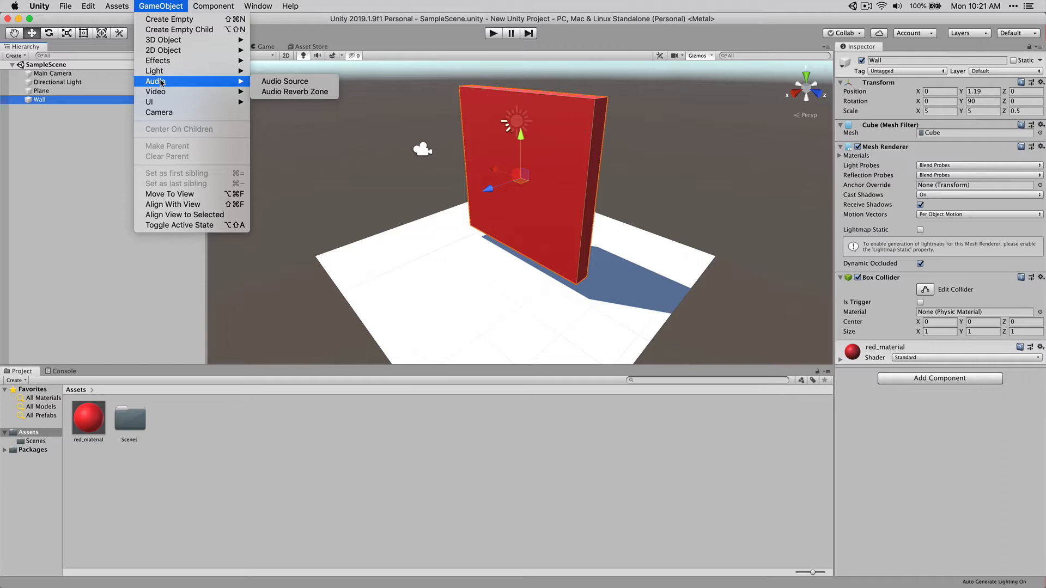
left_click(282, 83)
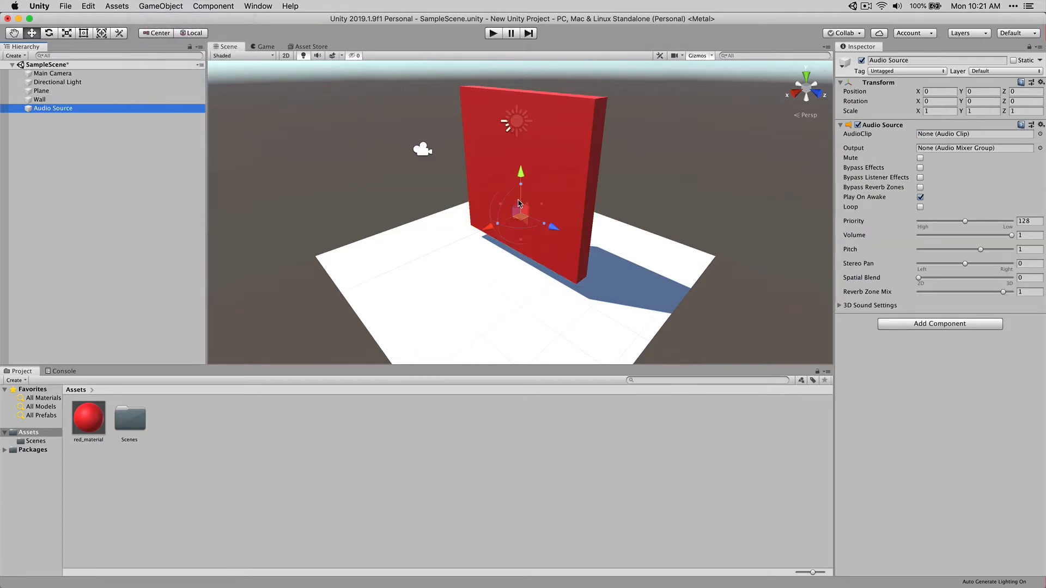
Move the Audio Source object along the X axis to about 2.16, and delete it from the scene
left_click(40, 99)
left_click(39, 110)
left_click_drag(490, 226, 436, 259)
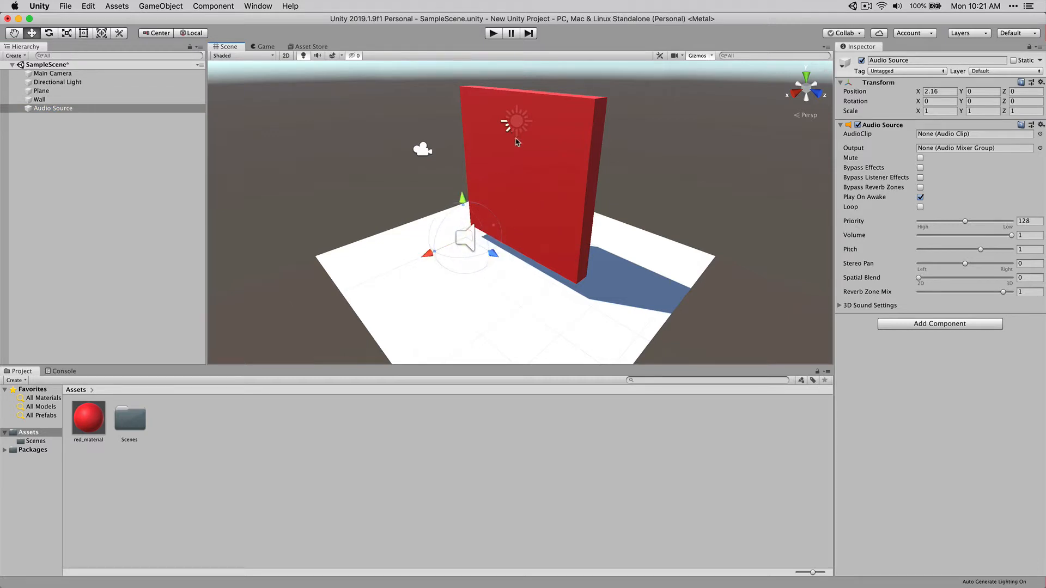
right_click(43, 109)
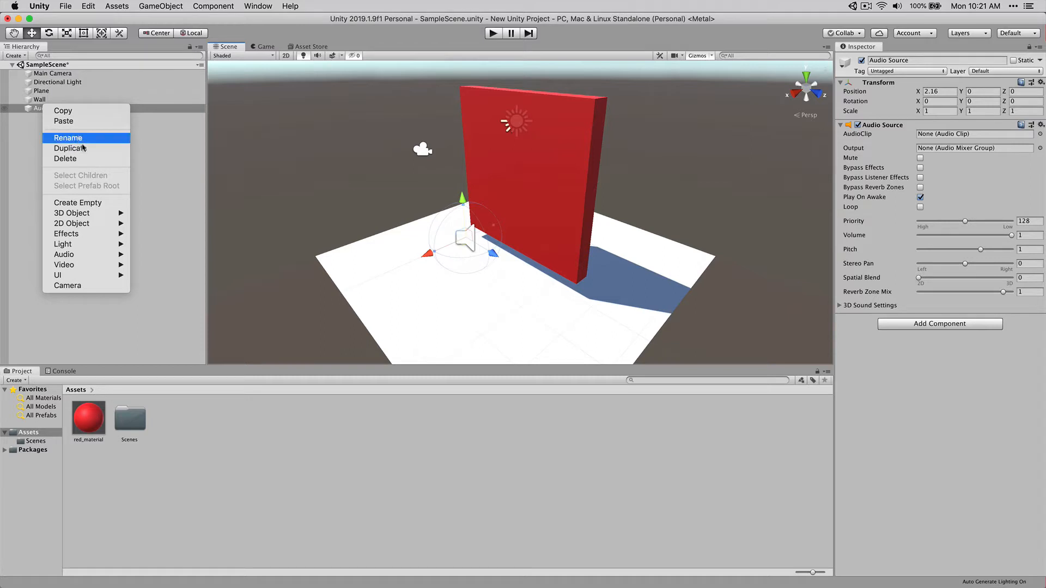
left_click(84, 159)
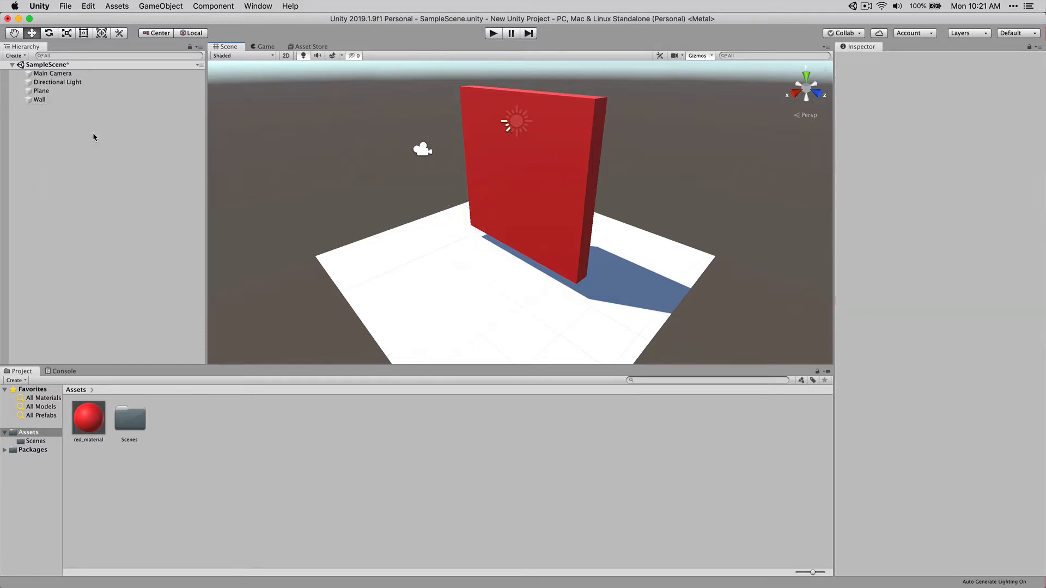
Add an Audio Source component to the Wall object
left_click(52, 99)
left_click(152, 5)
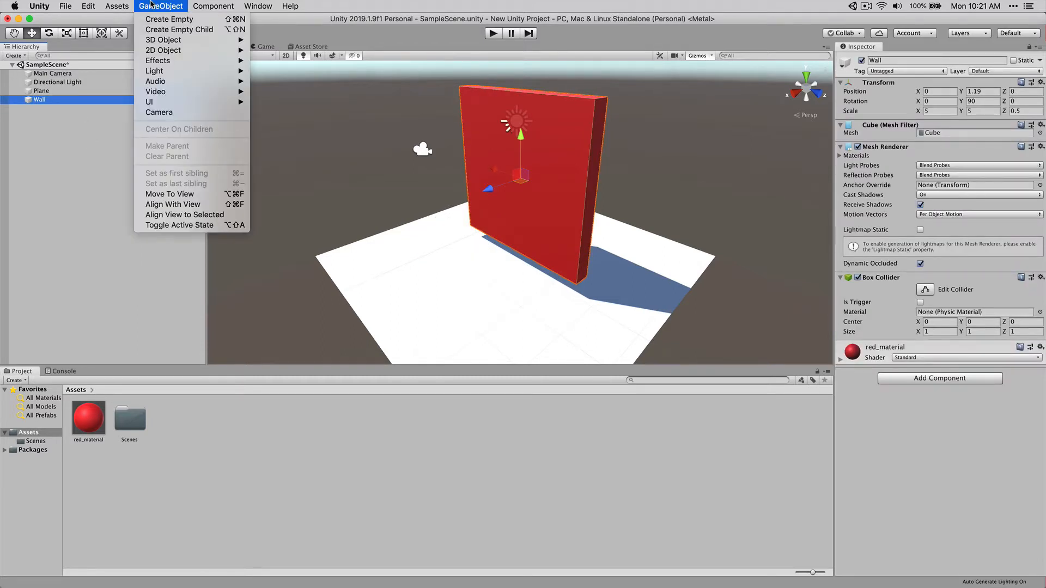
mouse_move(125, 5)
left_click(572, 283)
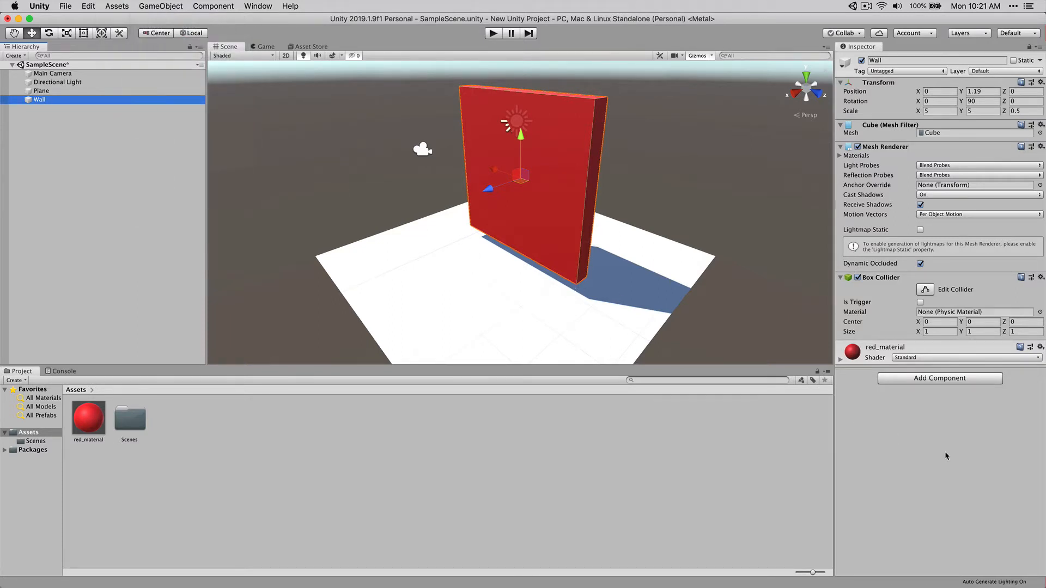
left_click(922, 380)
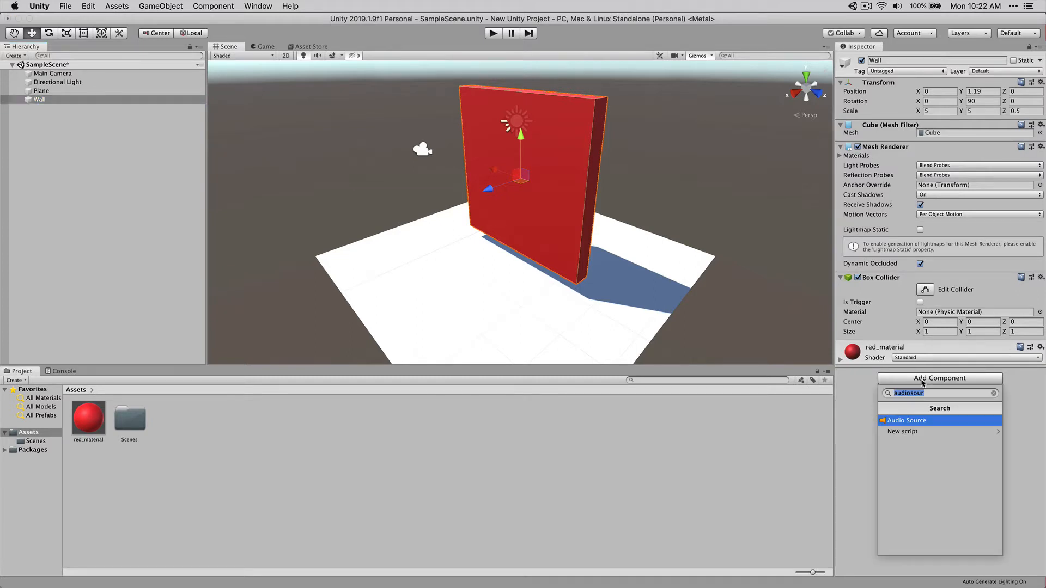
type("a")
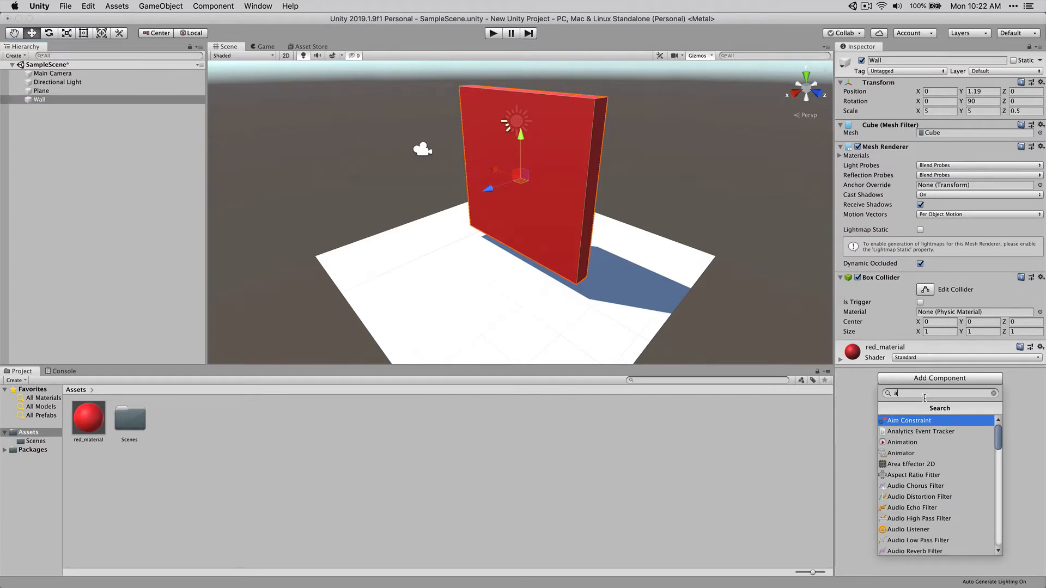
type("udiosou")
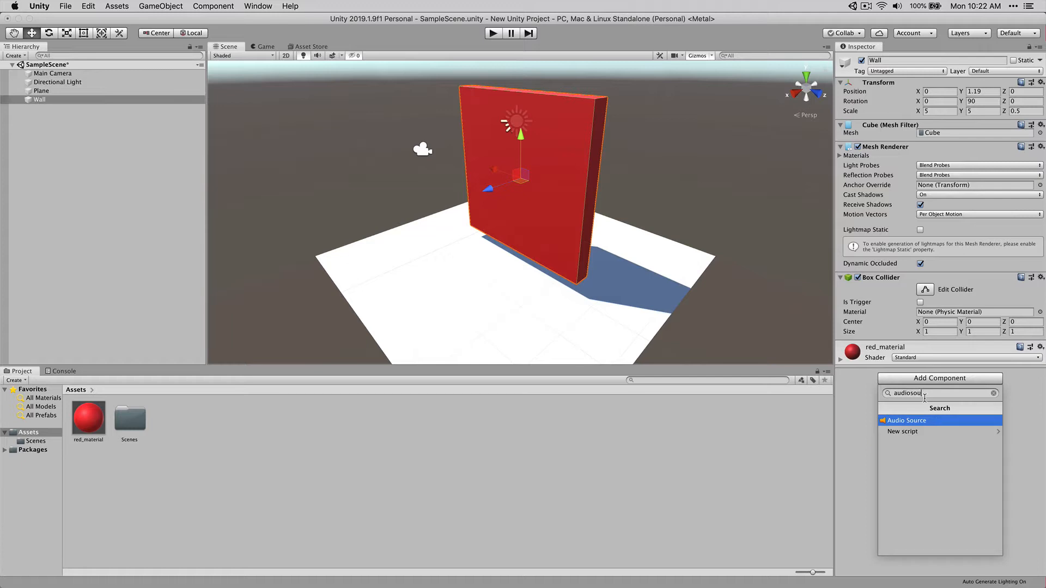
left_click(902, 421)
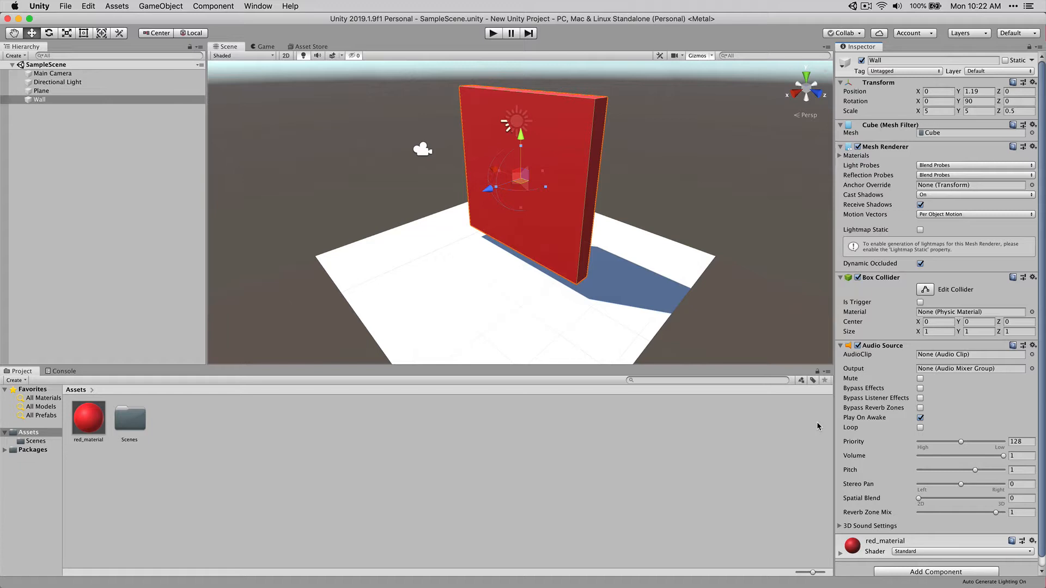
Switch to Finder and import snd_drone.wav from the Unity-Berklee-First-Person project's SFX folder into the Unity project's Assets
key("super+Tab")
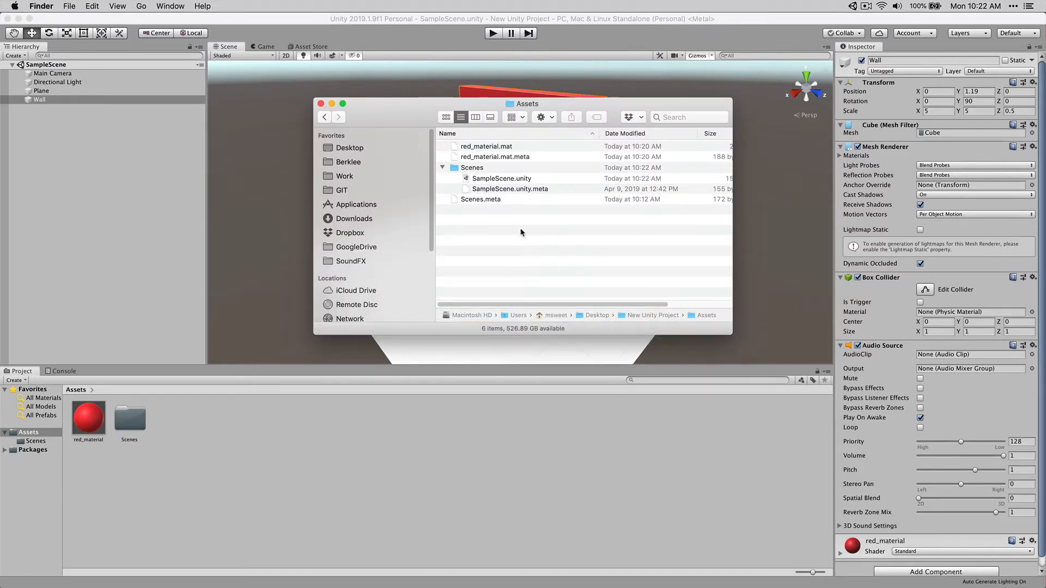
left_click(351, 192)
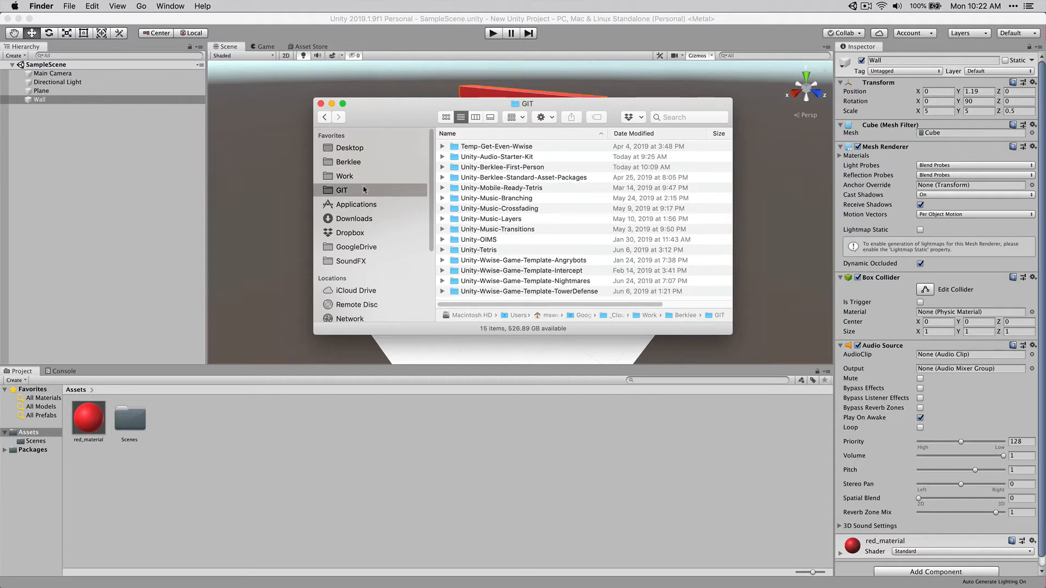
double_click(524, 168)
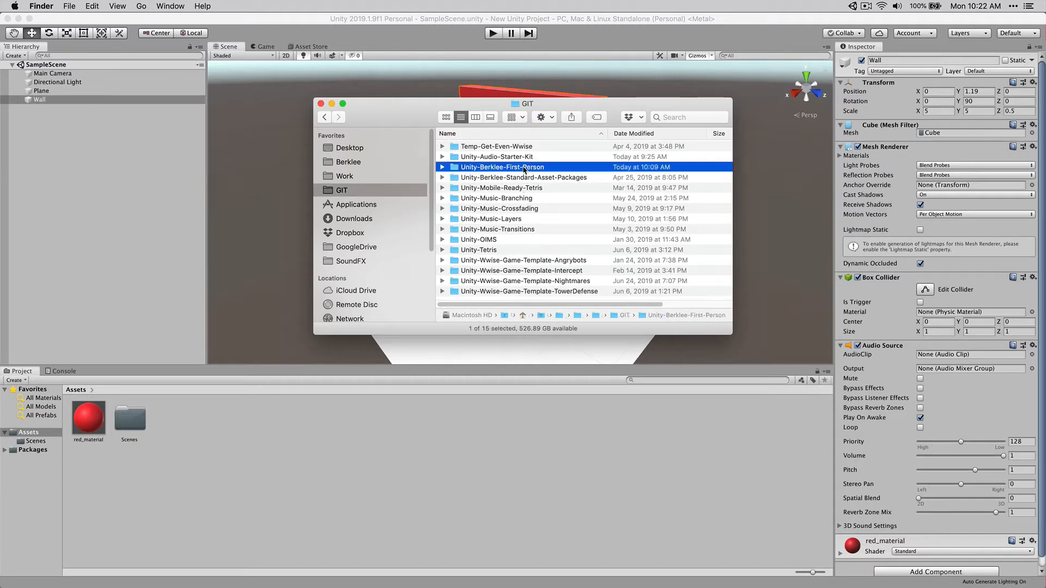
double_click(497, 157)
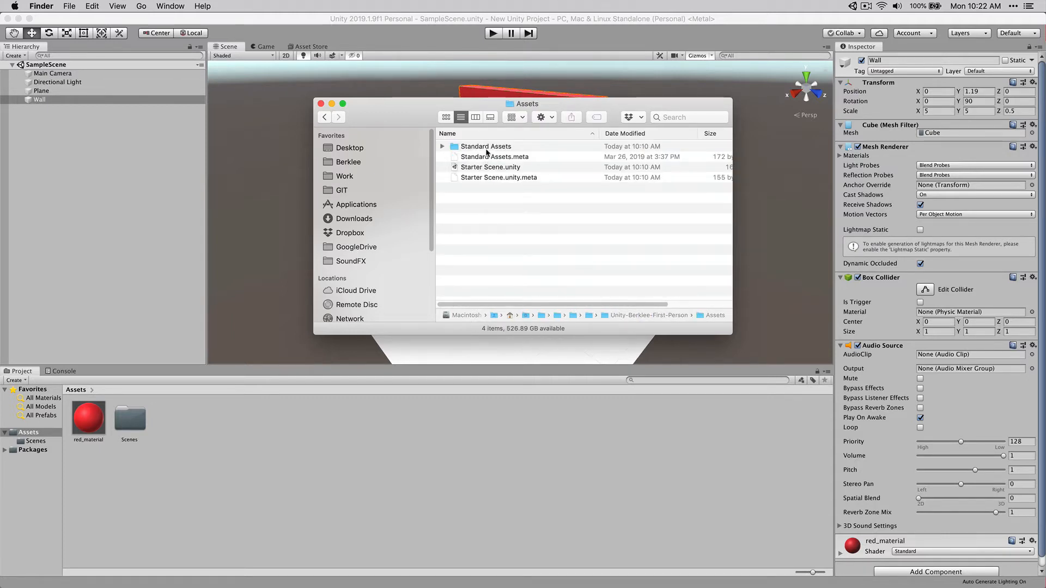
left_click(487, 147)
double_click(486, 147)
double_click(467, 147)
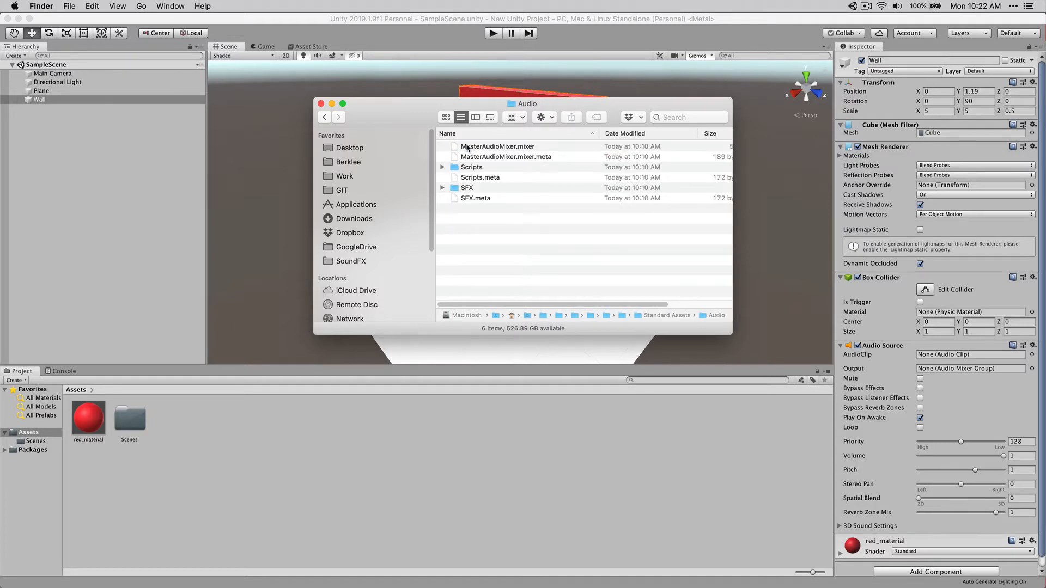
double_click(472, 187)
left_click(480, 149)
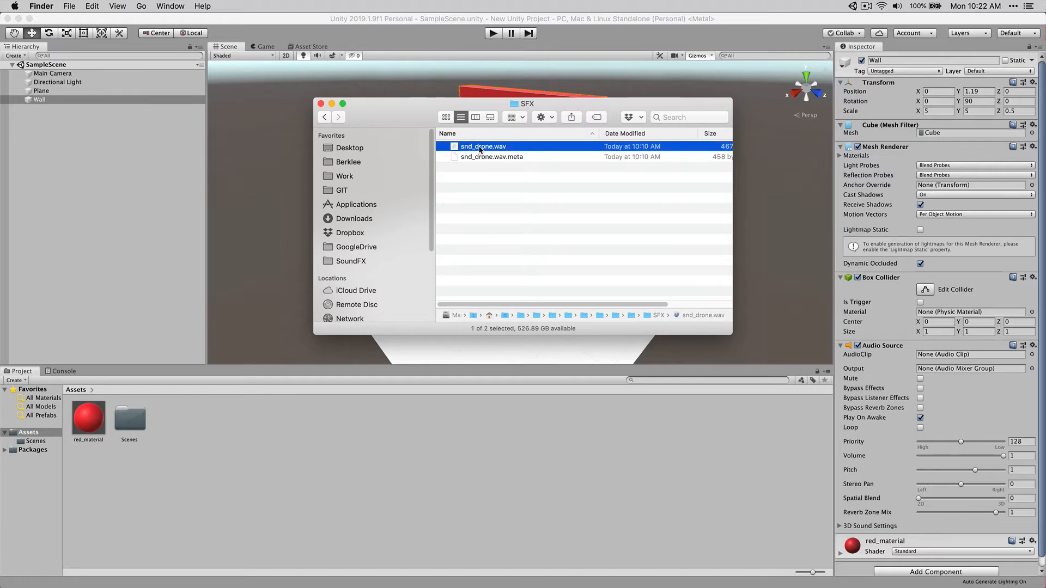
left_click_drag(481, 150, 197, 429)
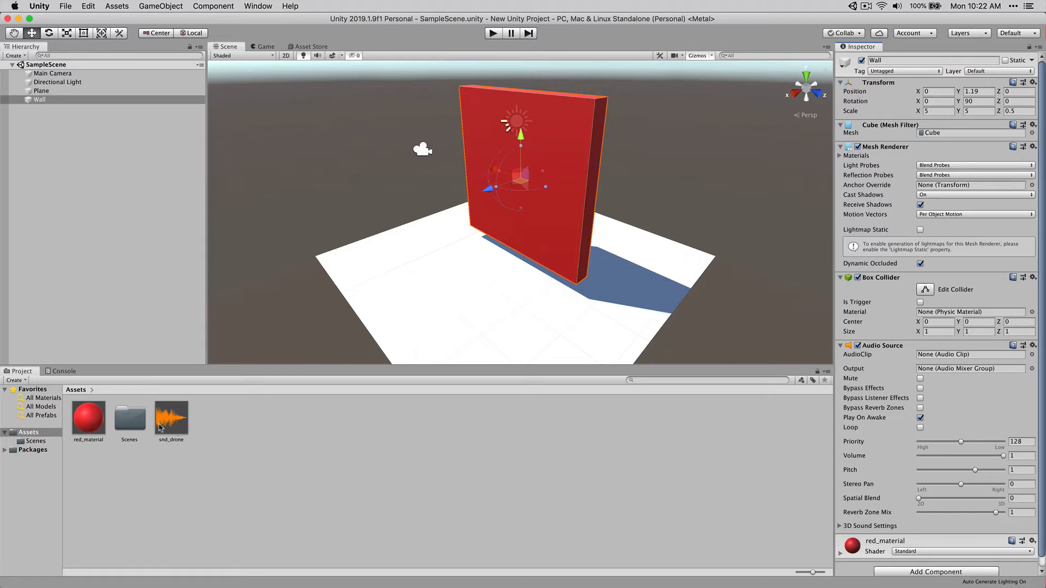
Switch to Finder, hide other applications, and examine the New Unity Project's Assets folder on disk for the imported sound file
key("super+Tab")
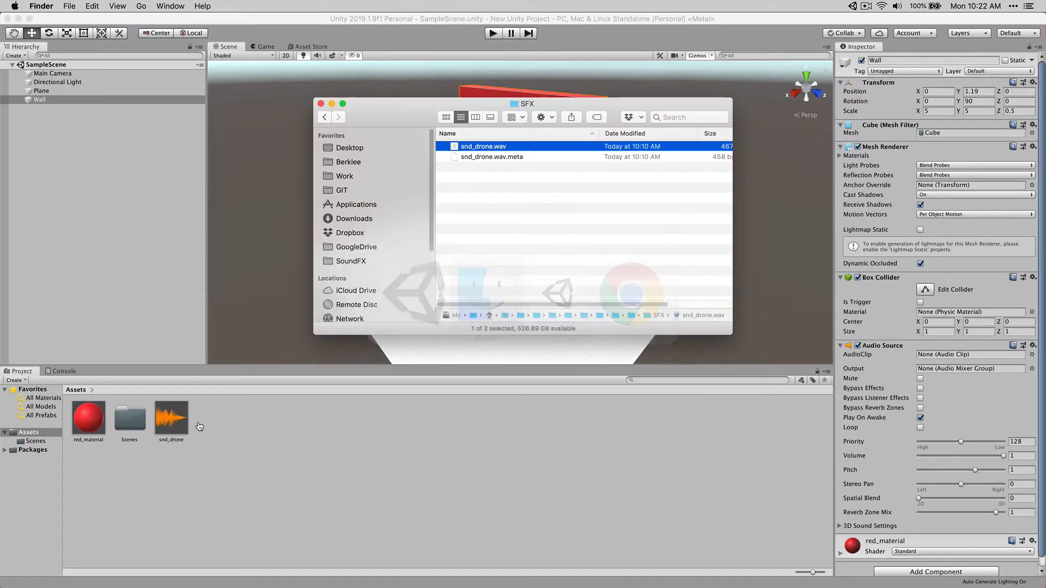
key("super+alt+h")
left_click(617, 184)
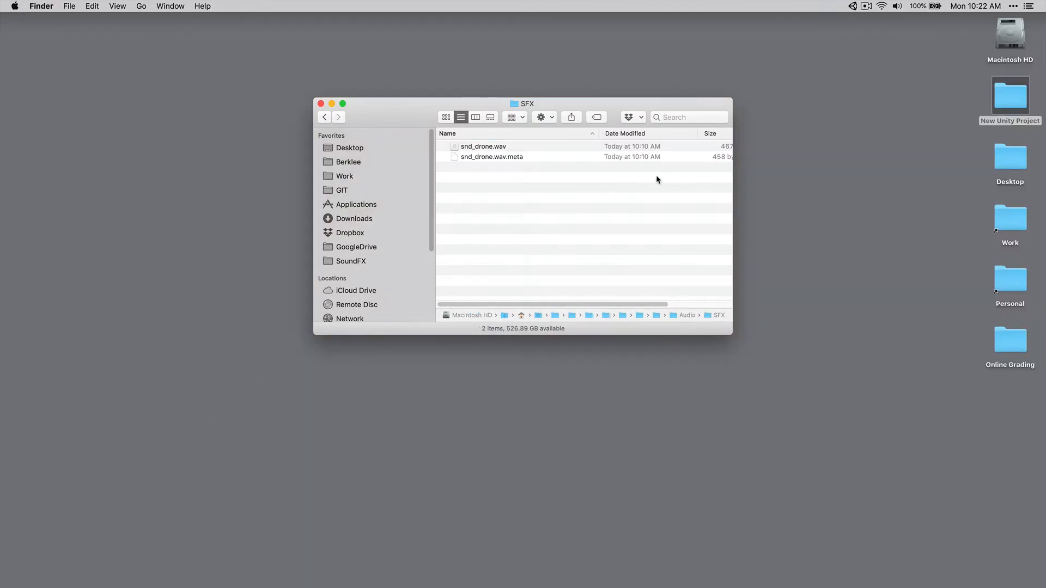
key("super+w")
double_click(1008, 95)
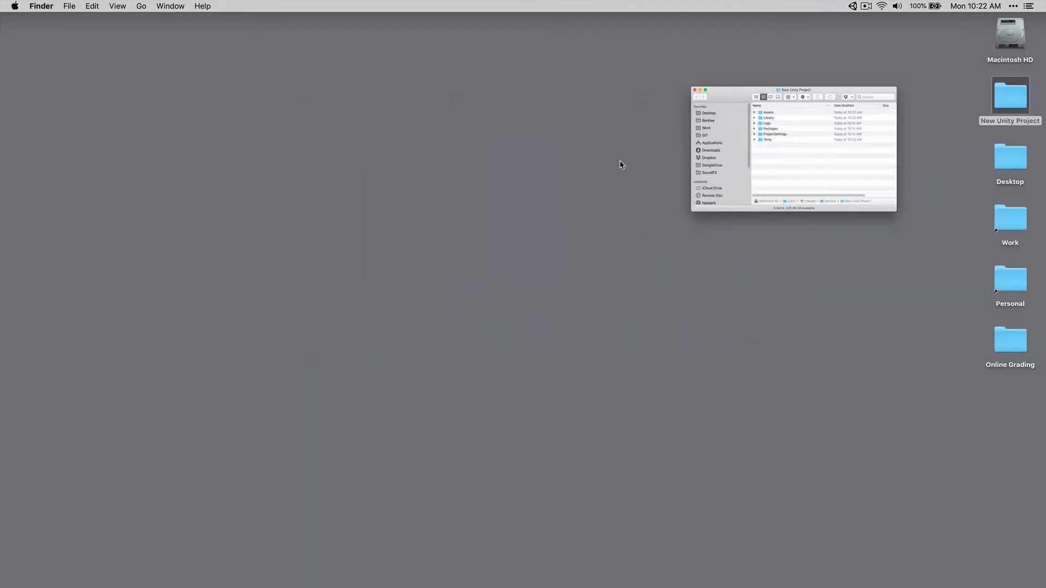
left_click(451, 147)
double_click(452, 148)
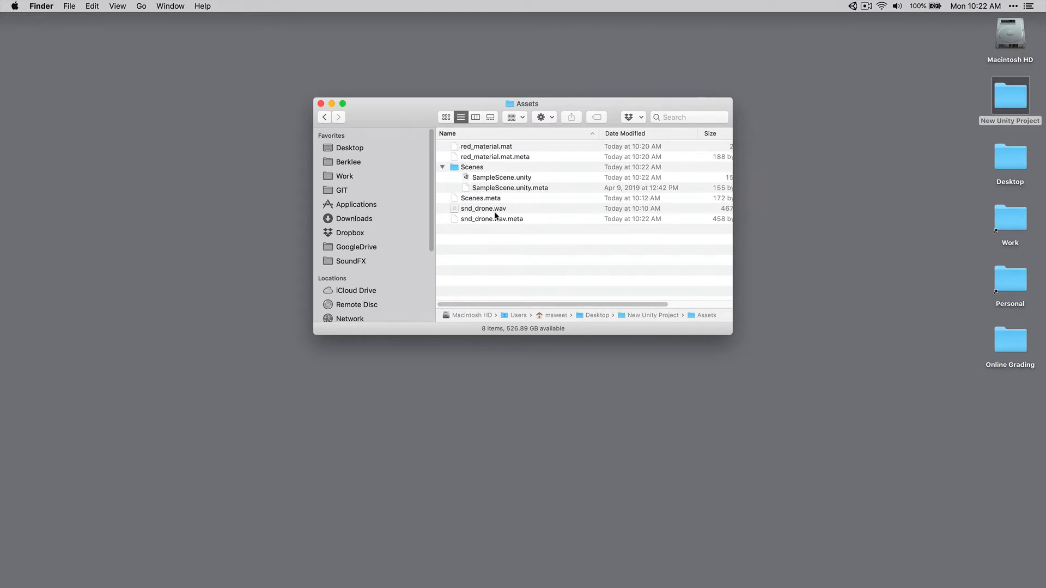
left_click(443, 168)
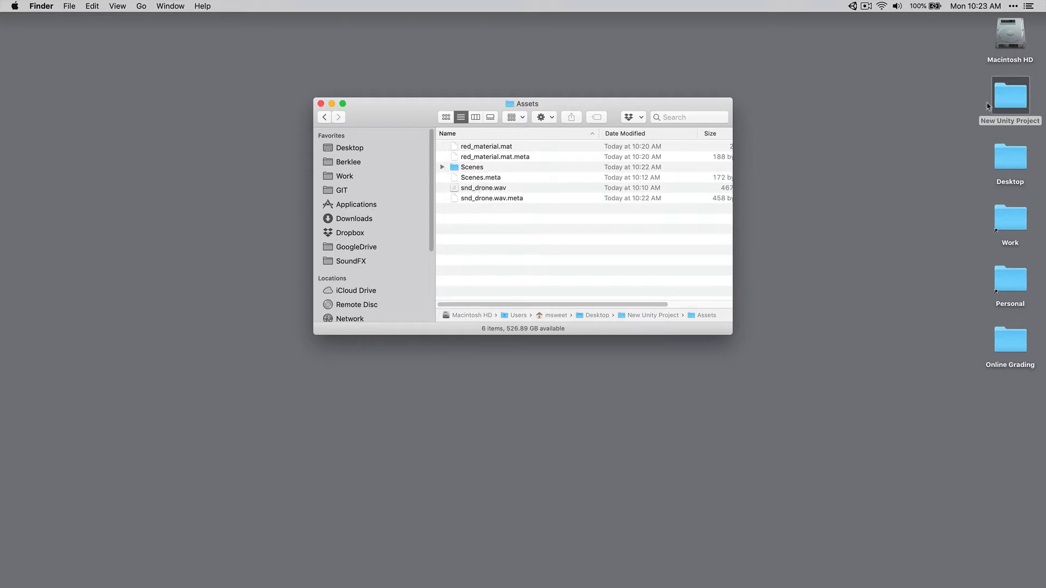
left_click_drag(971, 91, 1011, 116)
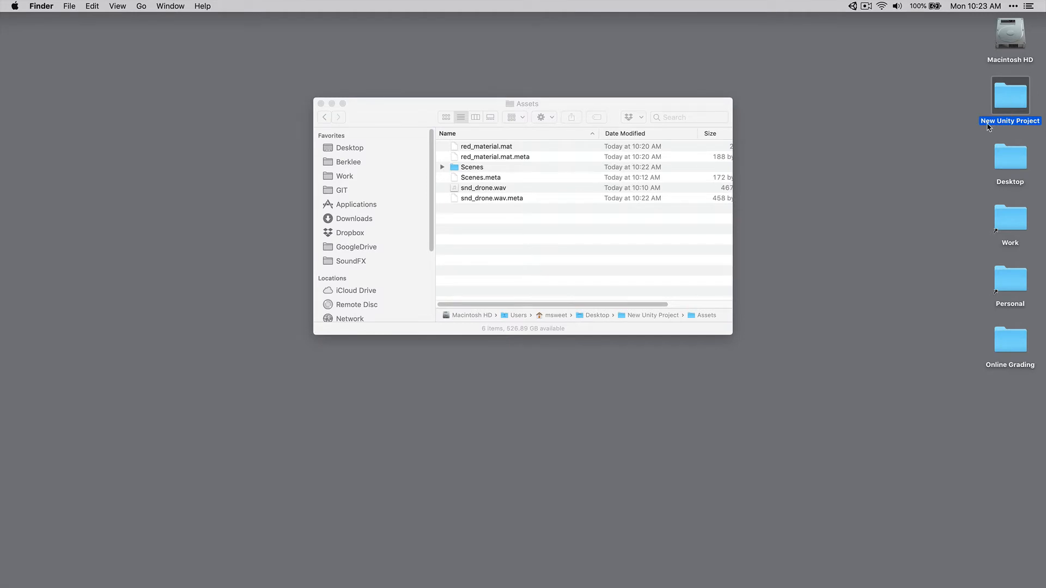
Switch back to Unity, assign snd_drone as the audio clip of the Wall's Audio Source, and test it in Play mode
key("super+Tab")
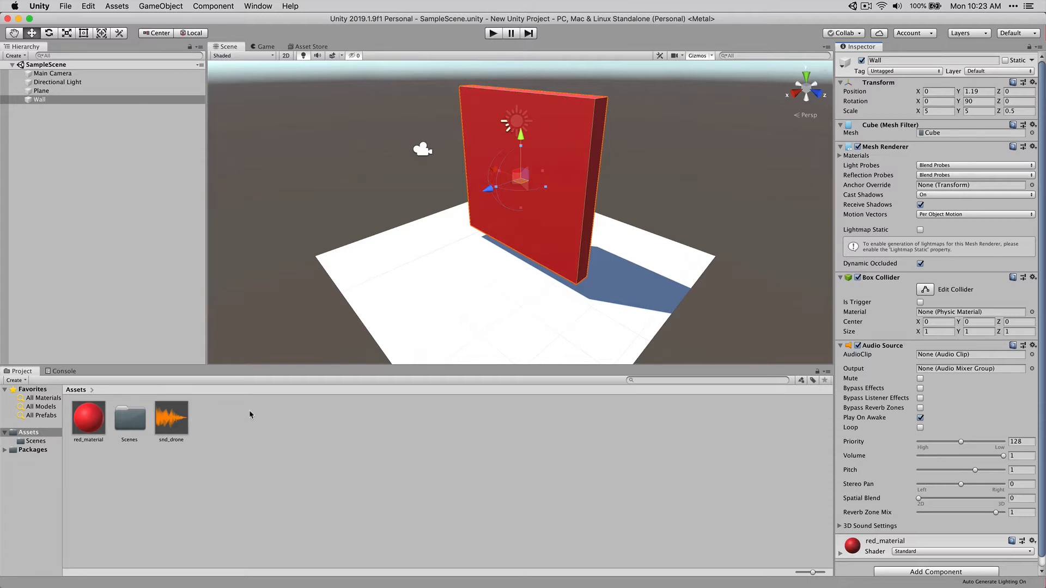
left_click(41, 90)
left_click(40, 100)
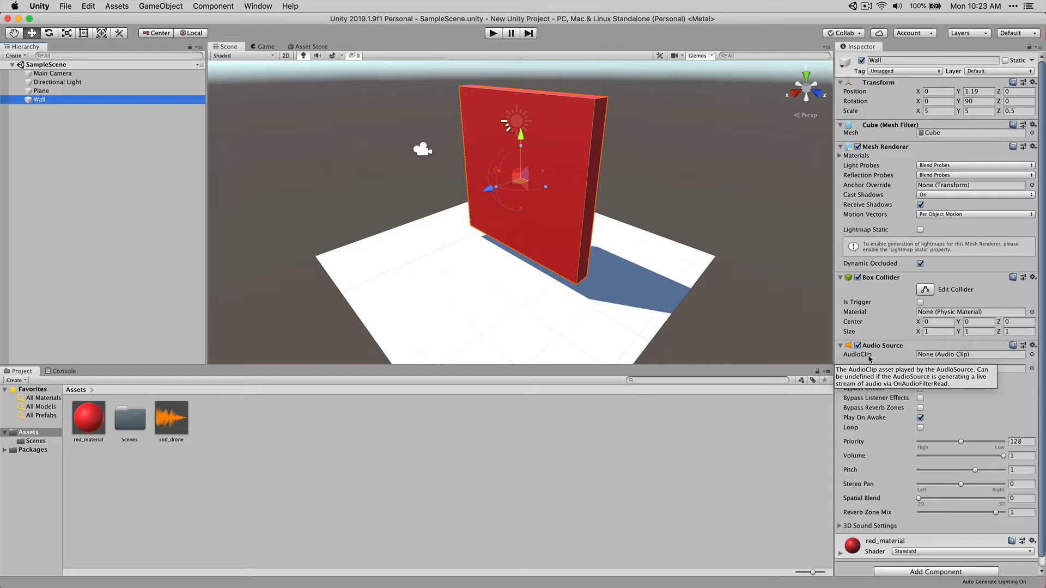
left_click(1033, 357)
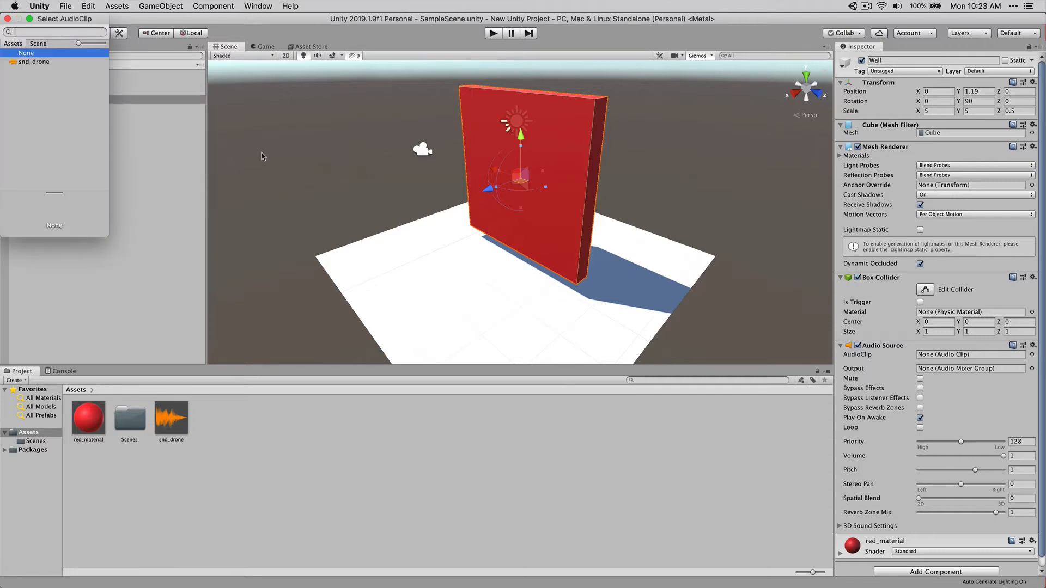
double_click(24, 61)
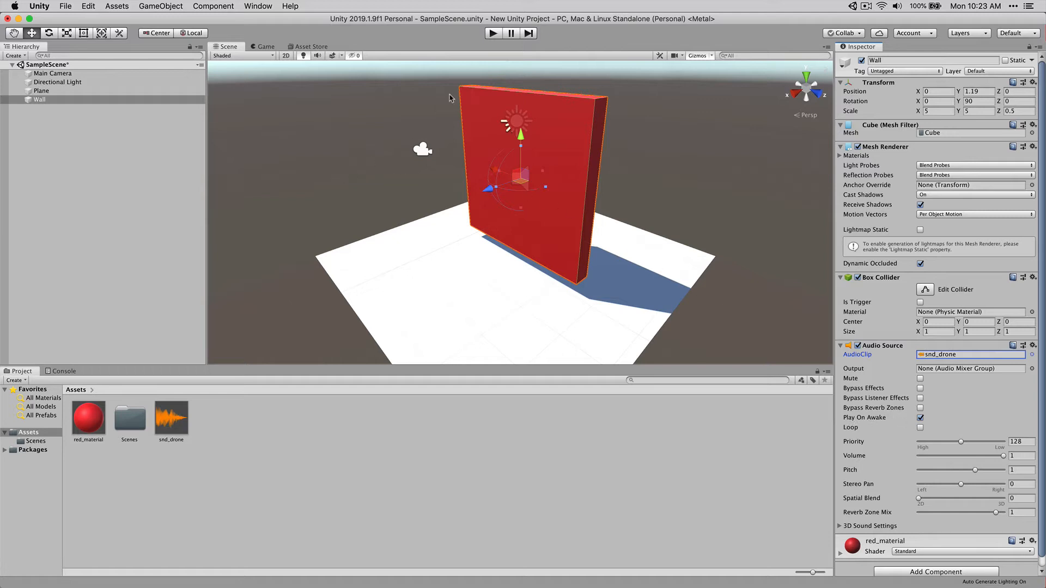
left_click(493, 33)
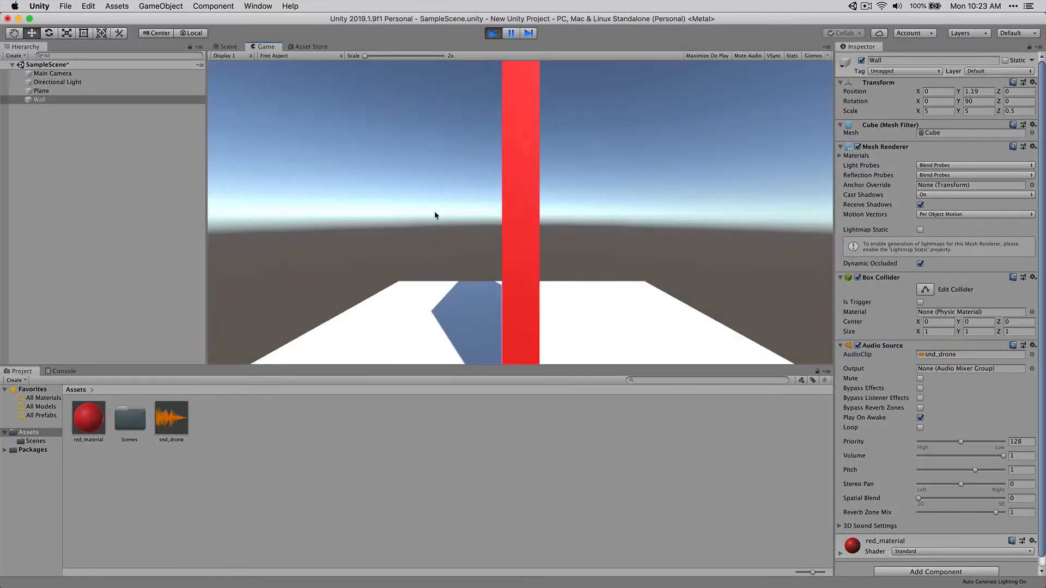
left_click(493, 33)
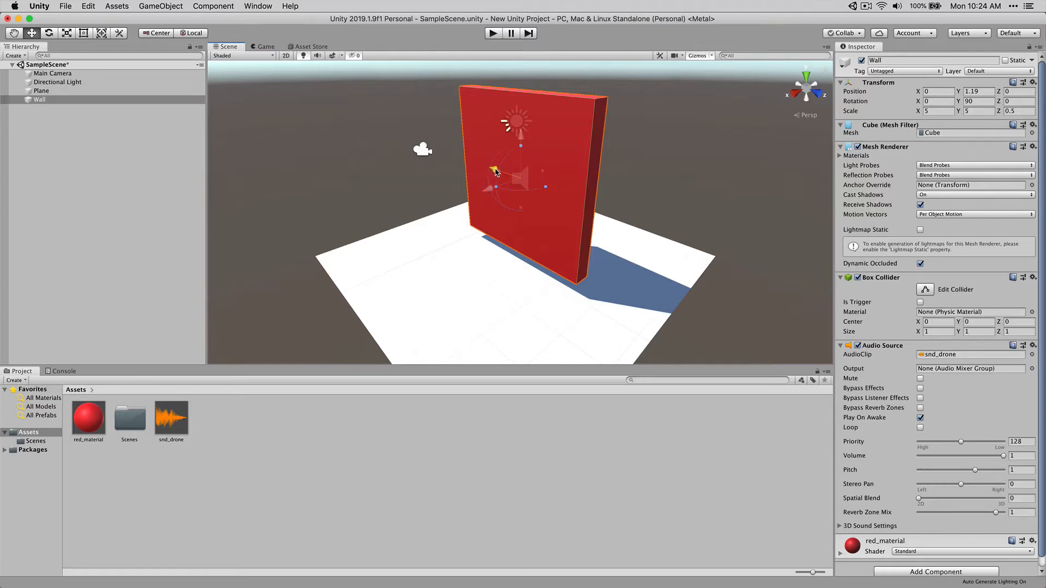
Move the Wall away from the camera along the Z axis to about 15.63, and test its sound in Play mode
left_click_drag(494, 171, 761, 287)
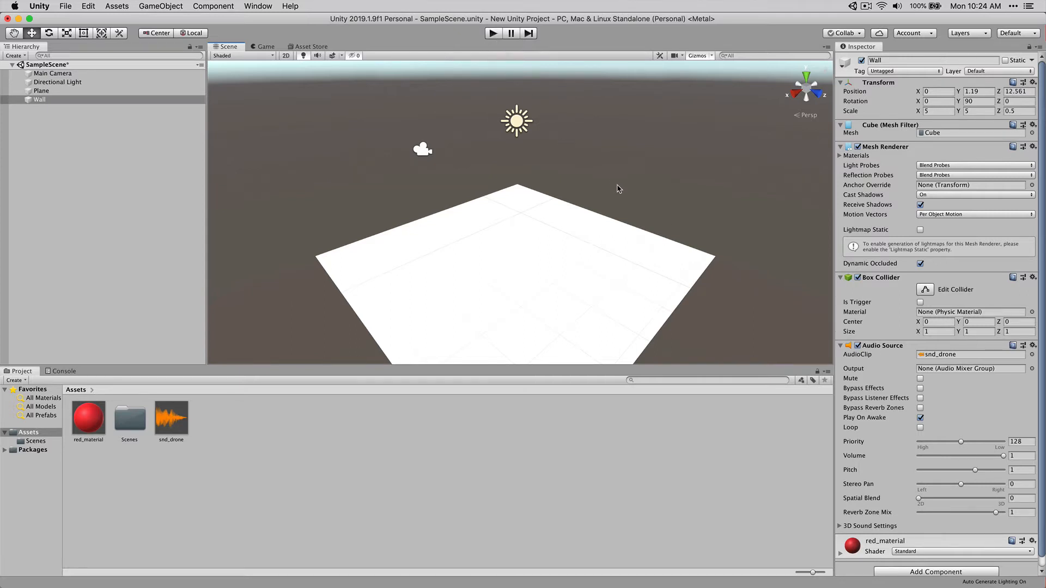
scroll(618, 189, "down", 5)
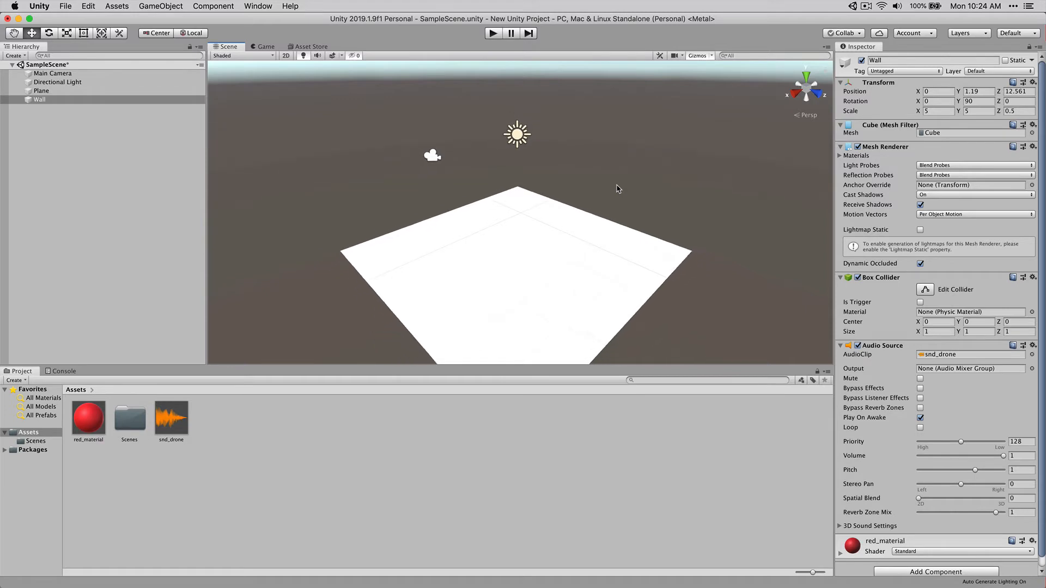
scroll(614, 186, "down", 8)
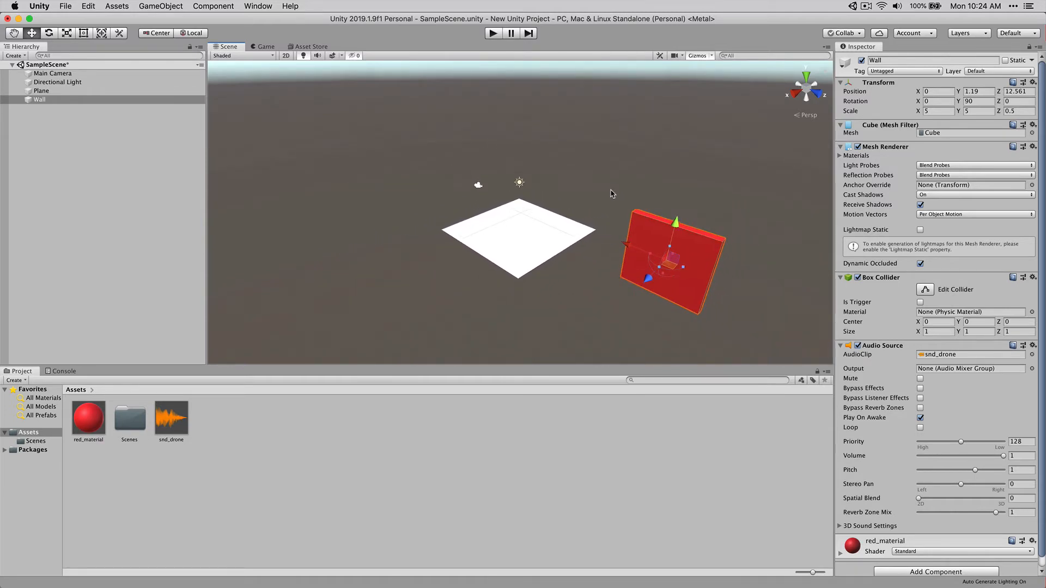
scroll(611, 193, "up", 2)
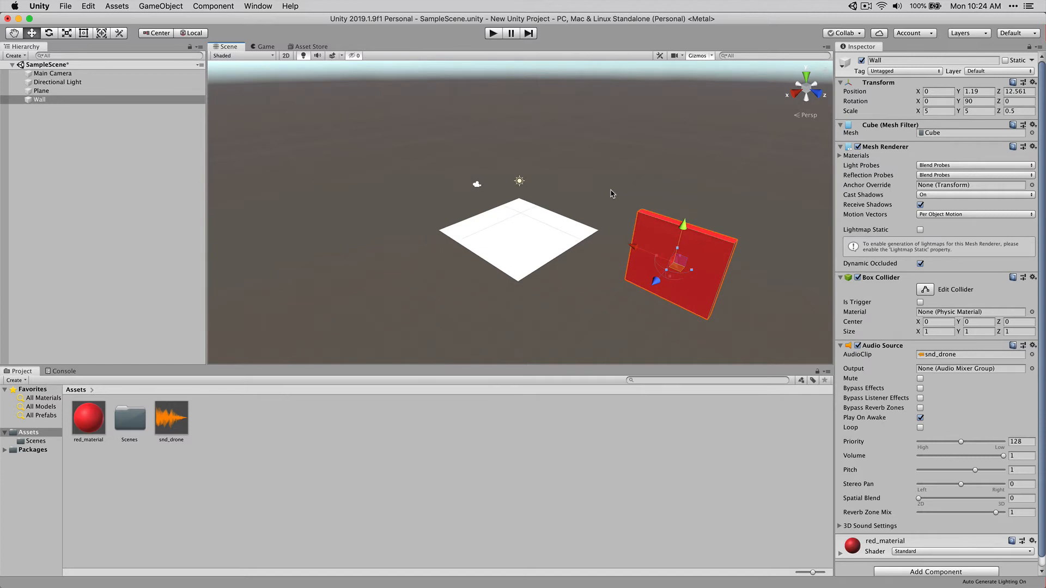
scroll(611, 193, "down", 2)
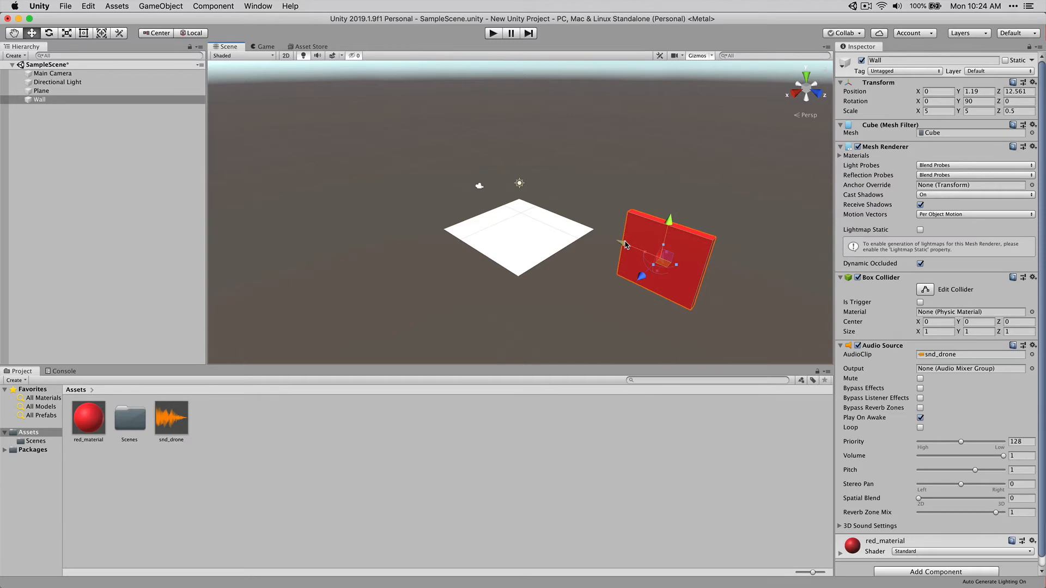
key("alt")
mouse_move(625, 242)
left_mouse_down("alt")
mouse_move(572, 240)
mouse_move(619, 260)
mouse_move(675, 259)
mouse_move(712, 243)
mouse_move(698, 221)
mouse_move(638, 204)
mouse_move(639, 249)
left_mouse_up("alt")
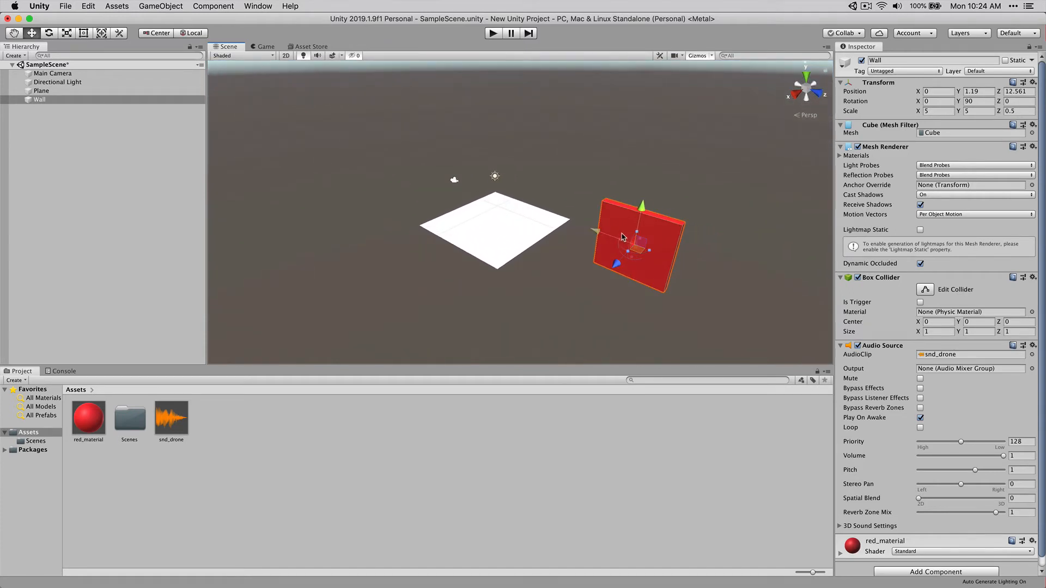
left_click_drag(598, 234, 644, 249)
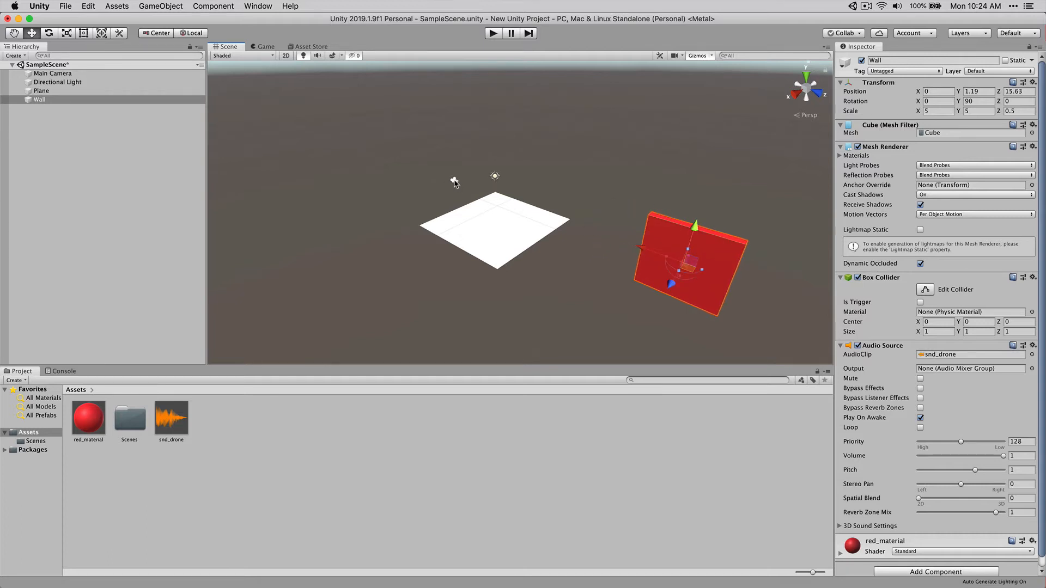
left_click(492, 34)
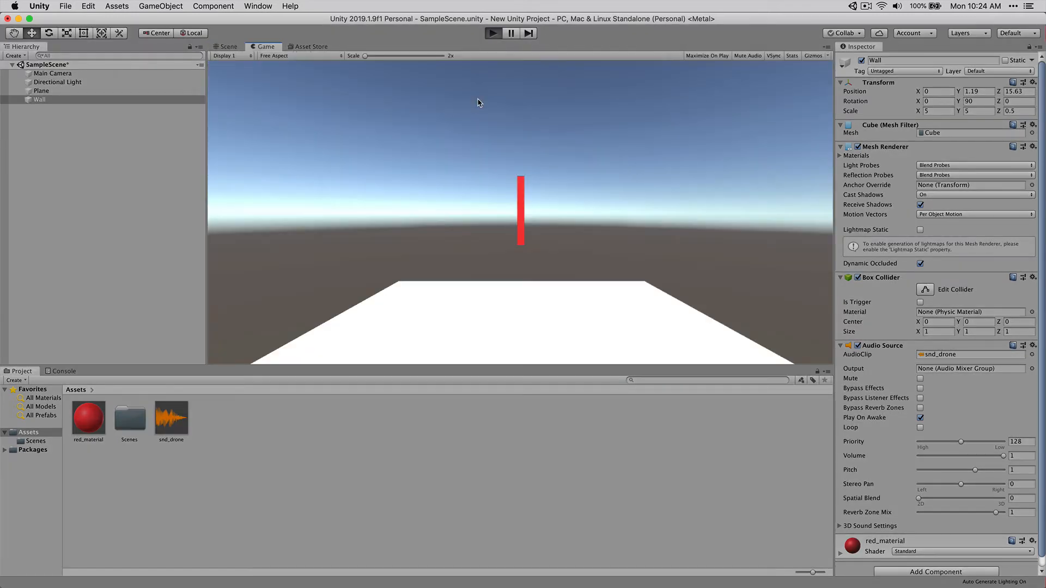
left_click(493, 35)
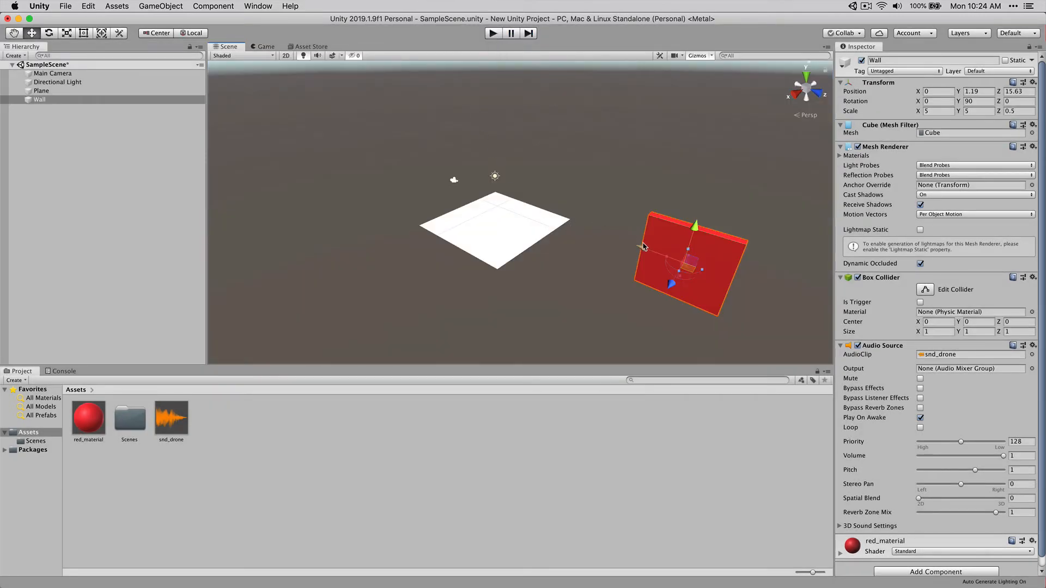
Move the Wall back over the plane at about Z 2.57, and set its Audio Source's Spatial Blend to 1 (3D)
left_click_drag(642, 250, 402, 168)
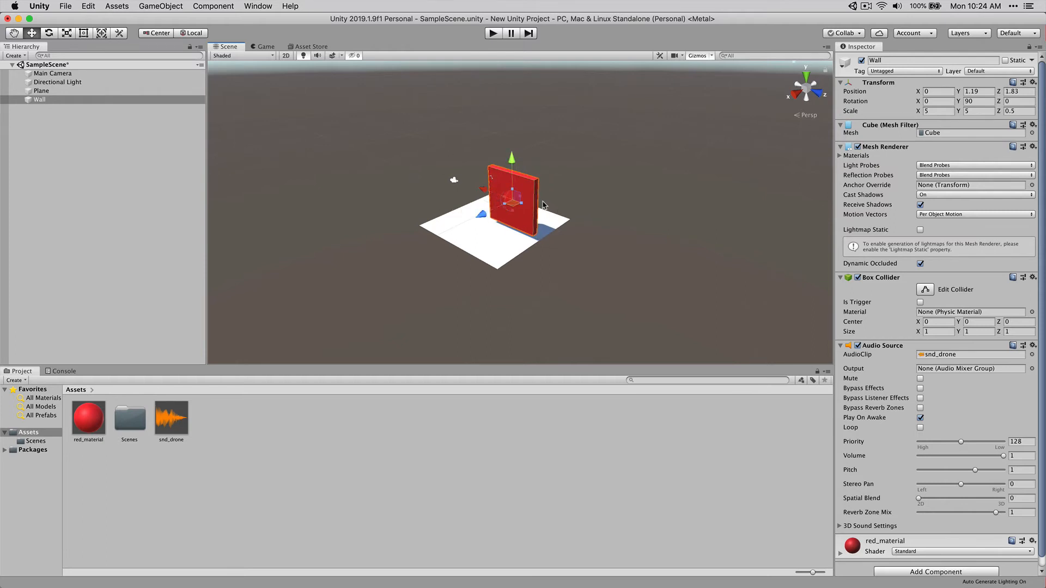
mouse_move(483, 191)
left_mouse_down()
mouse_move(626, 246)
mouse_move(489, 192)
left_mouse_up()
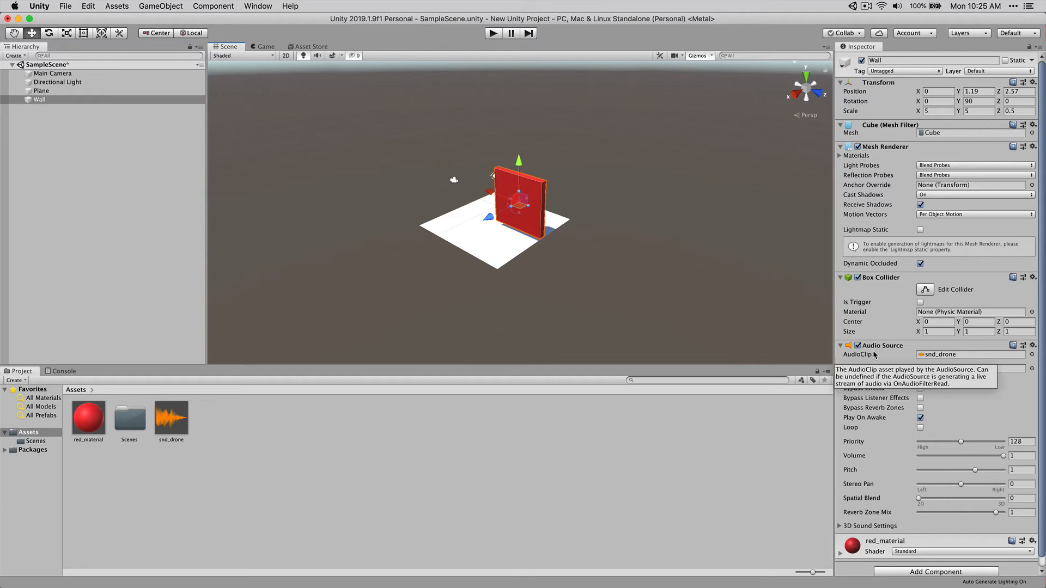
left_click(919, 499)
left_click_drag(919, 499, 1017, 500)
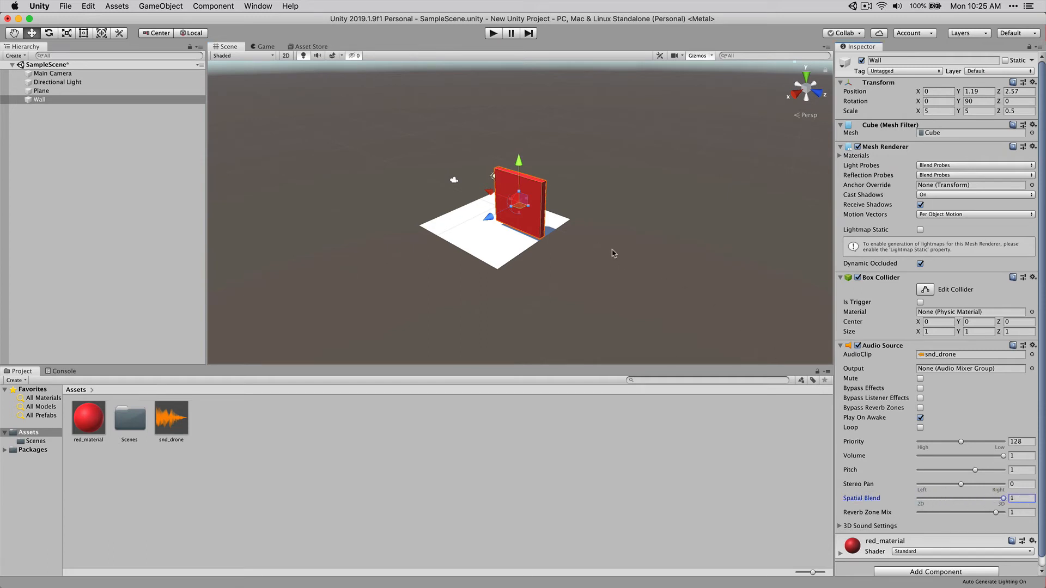
Move the Wall along the X axis to about 5.04, and test its sound in Play mode
left_click(489, 220)
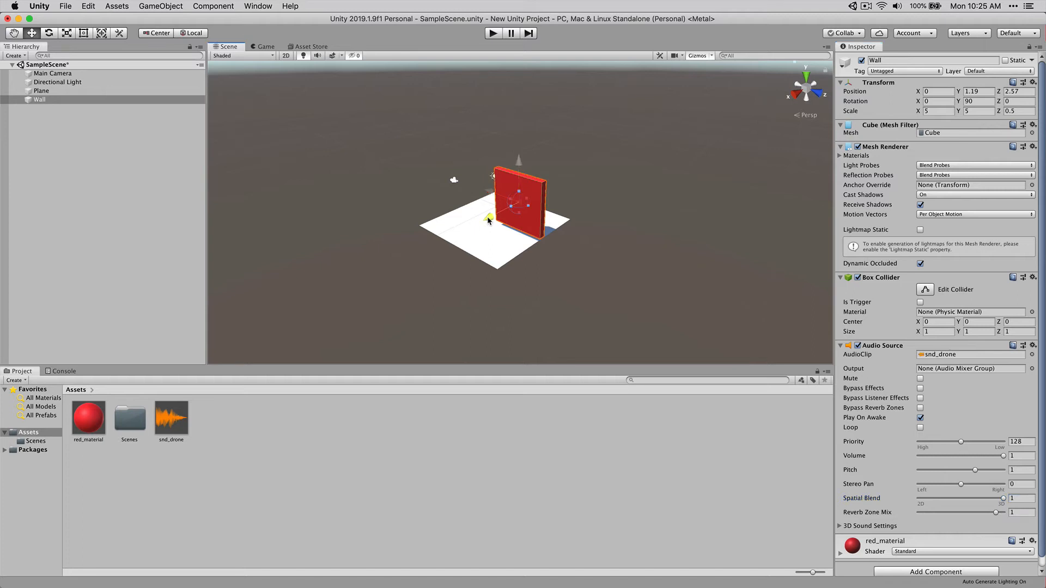
left_click_drag(489, 220, 455, 246)
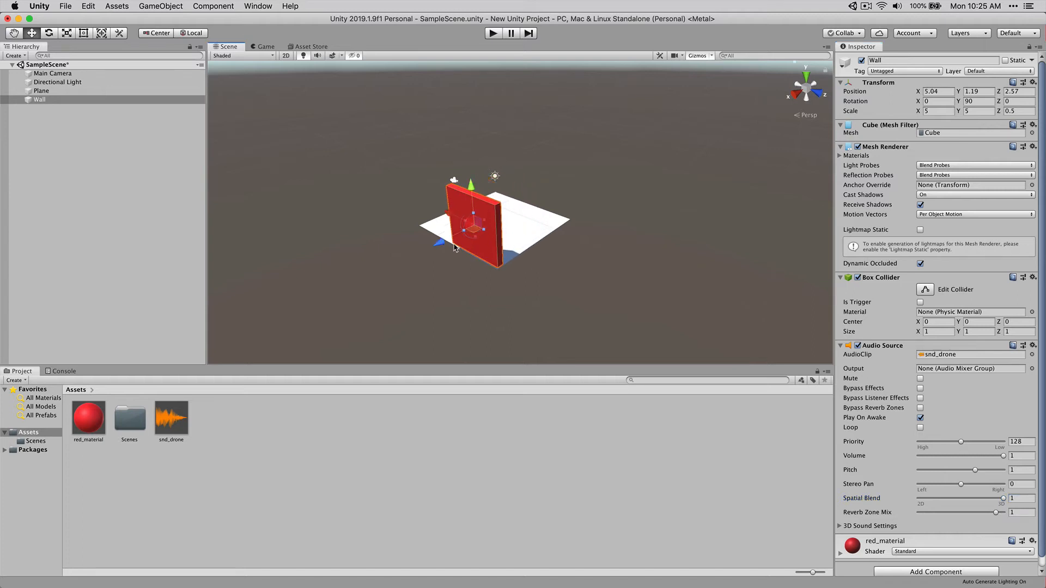
left_click(492, 34)
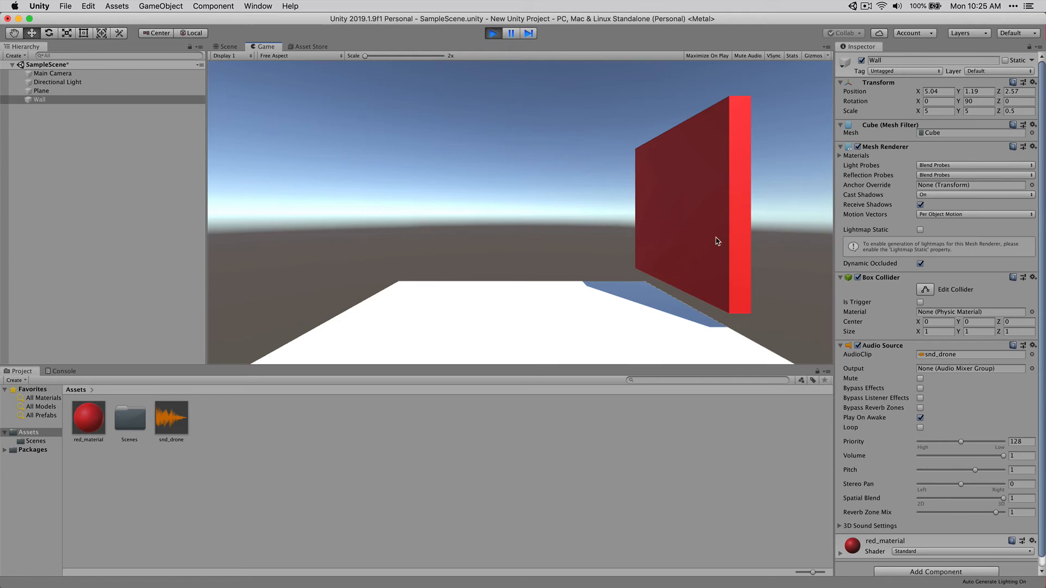
left_click(493, 34)
Move the Wall along the X axis to about -3.76, and test its sound in Play mode
left_click_drag(439, 243, 519, 199)
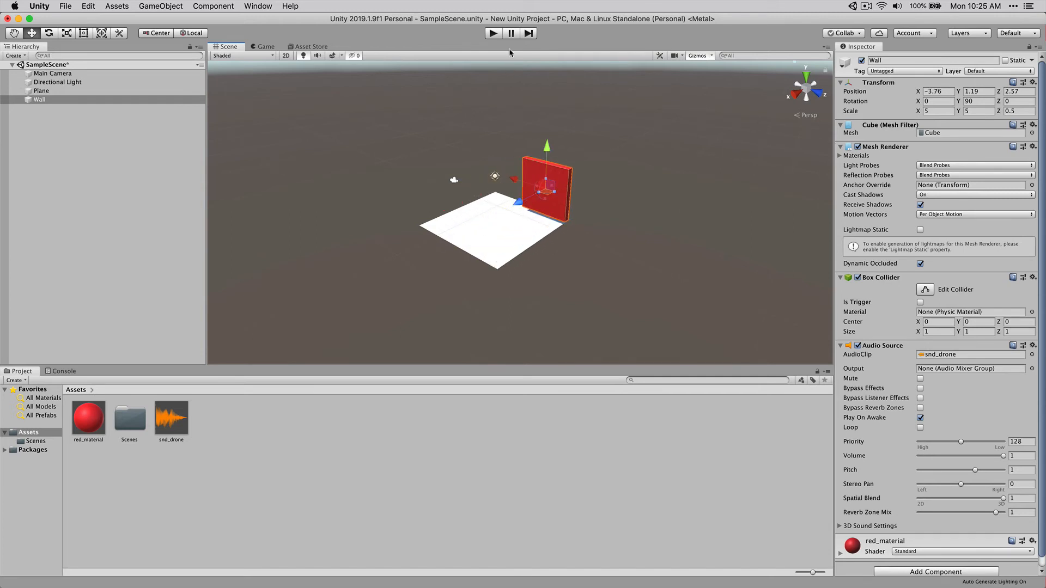
left_click(493, 33)
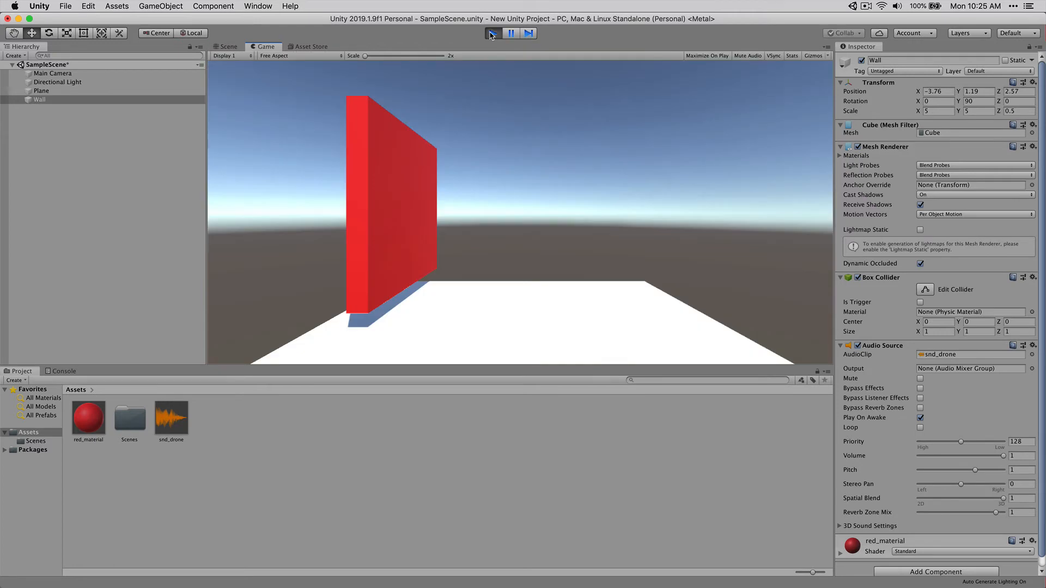
left_click(492, 33)
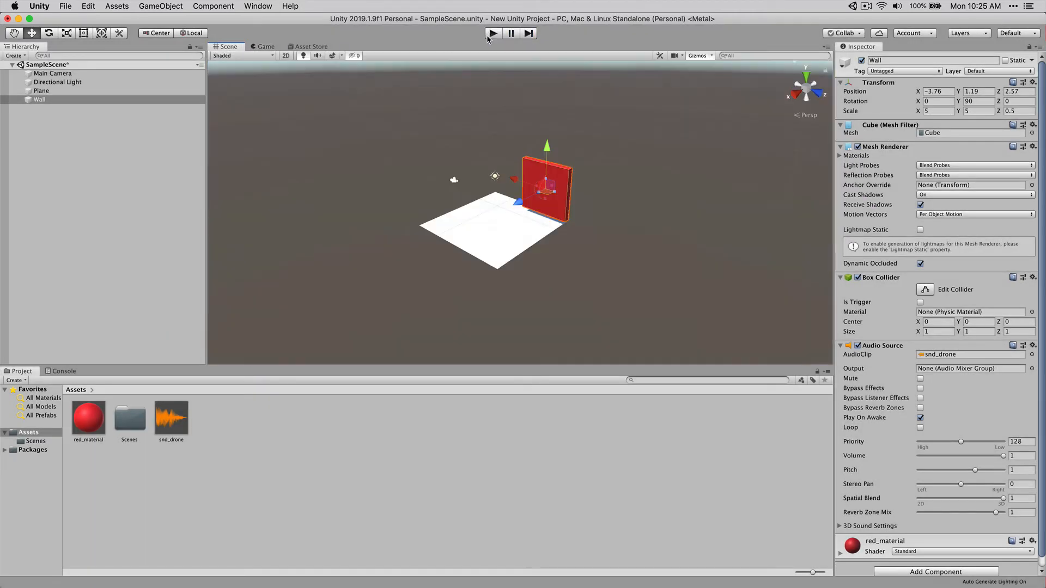
Move the Wall back near the plane's middle at about X 0.62, and inspect the Main Camera's Audio Listener component
left_click_drag(518, 203, 485, 218)
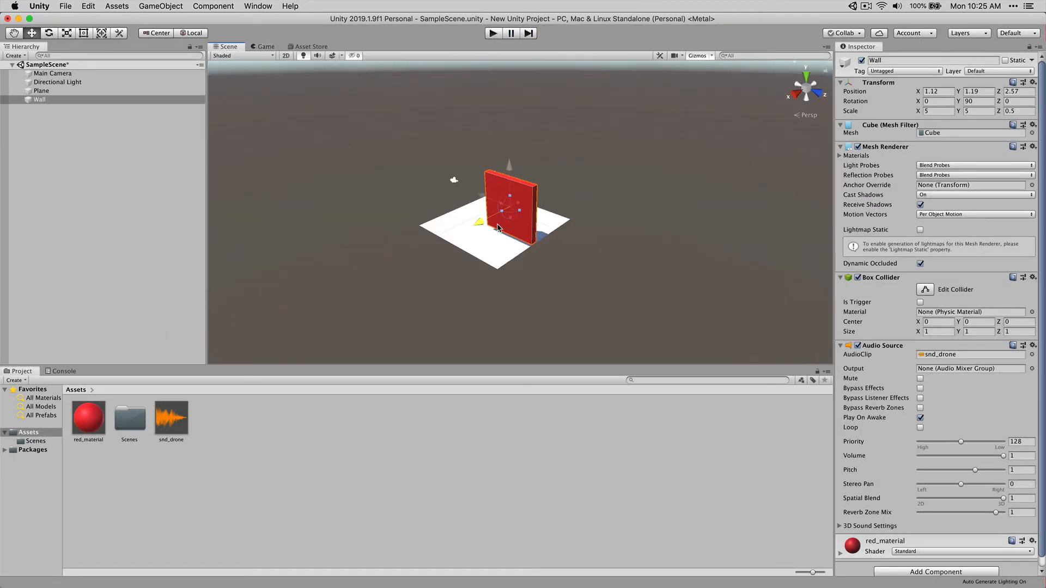
left_click(453, 180)
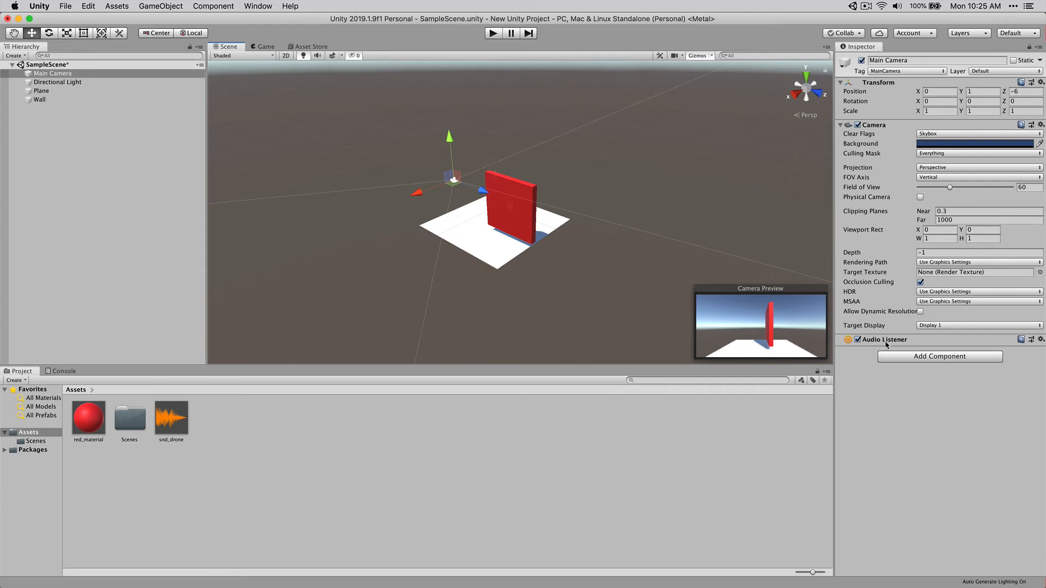
left_click(508, 189)
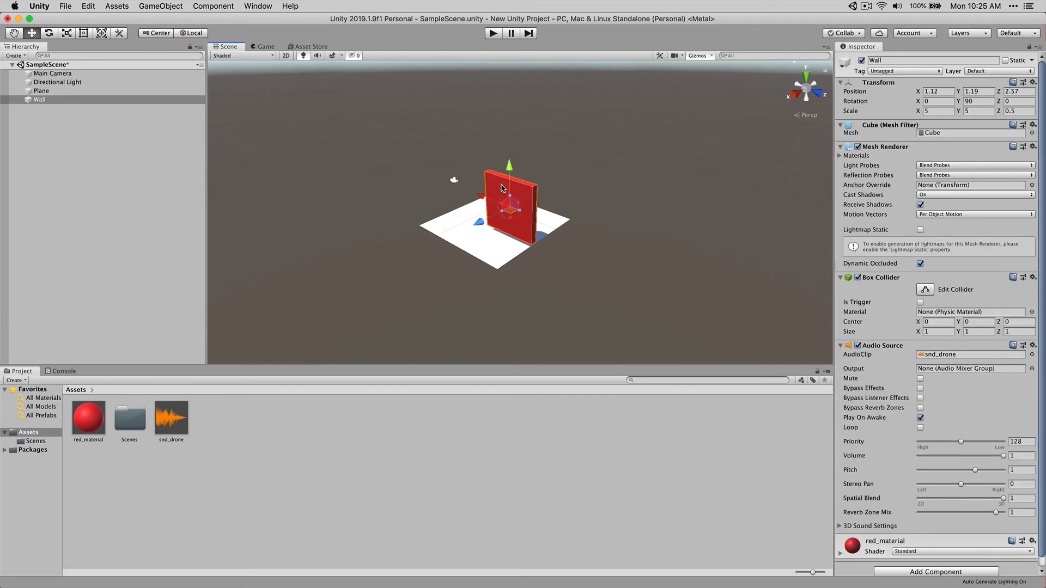
left_click_drag(508, 218, 489, 233)
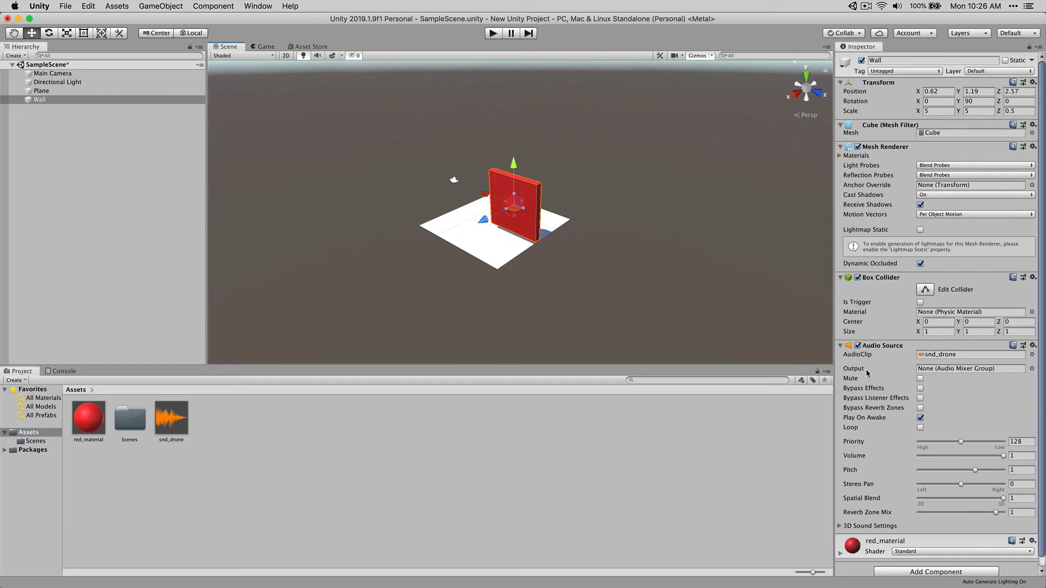
Try to set the Wall's Audio Source volume to 2, and check the Console before returning to the project's assets
left_click(1018, 456)
type("2")
left_click(64, 372)
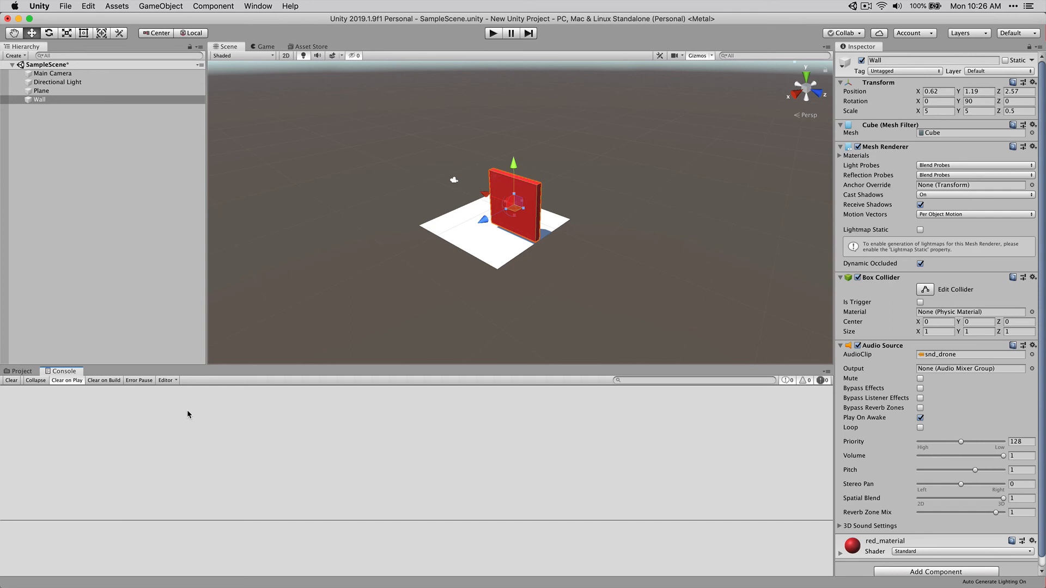
left_click(22, 371)
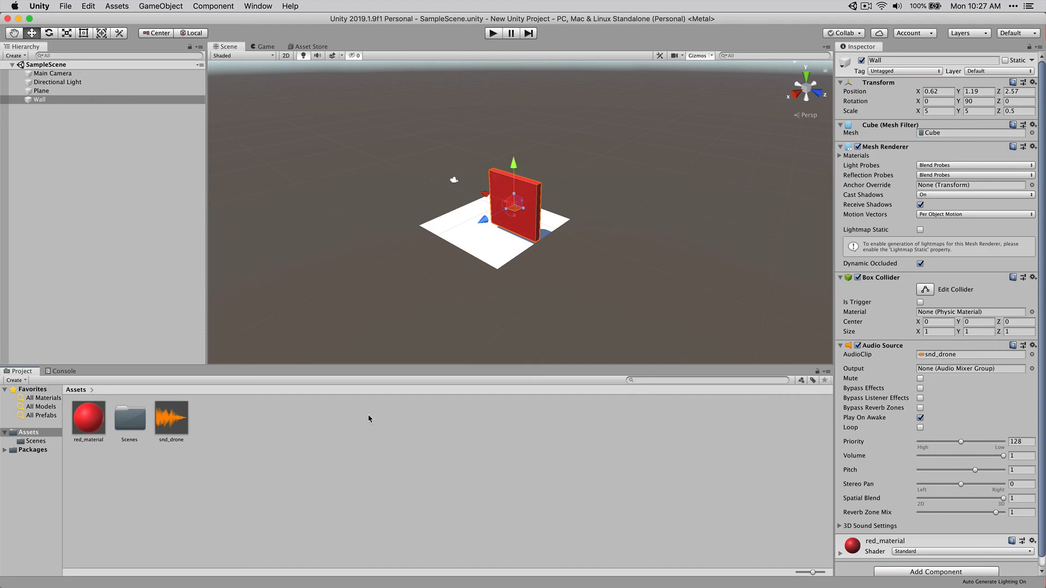
Leave Unity for Finder, close the Assets folder window, and view the New Unity Project folder's contents
key("super+h")
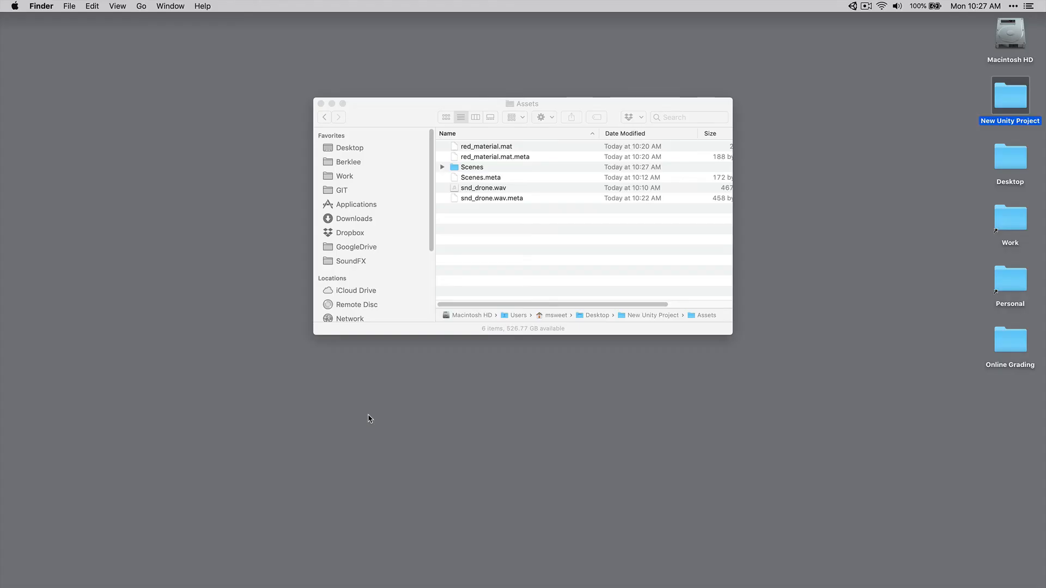
left_click(513, 265)
key("super+w")
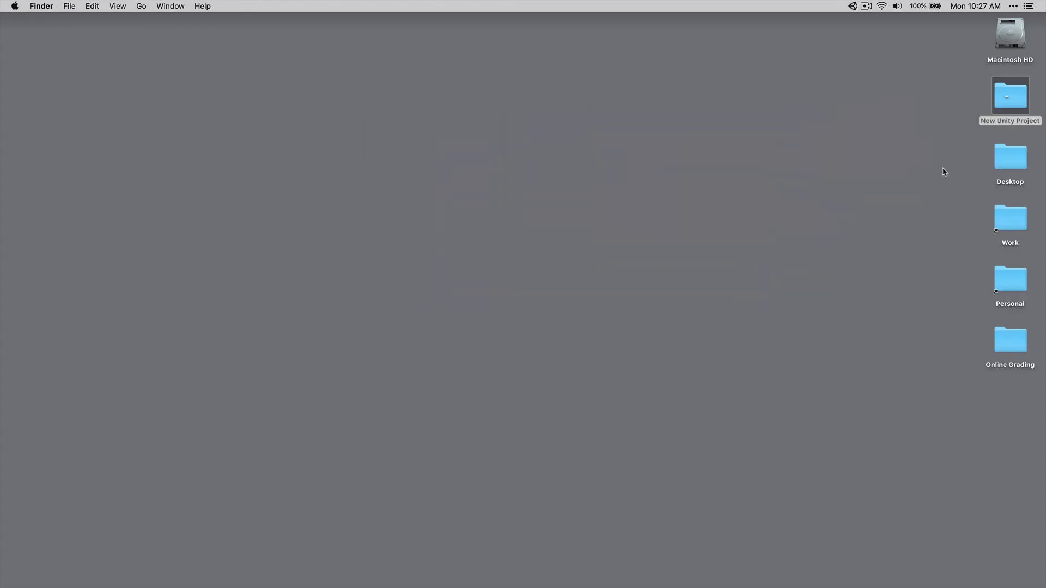
double_click(1010, 87)
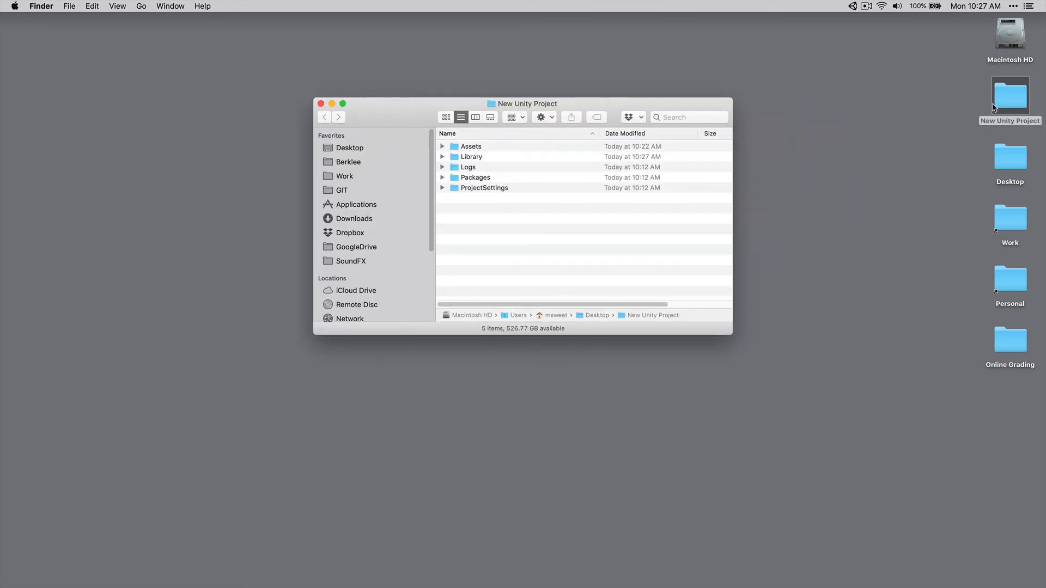
key("super+w")
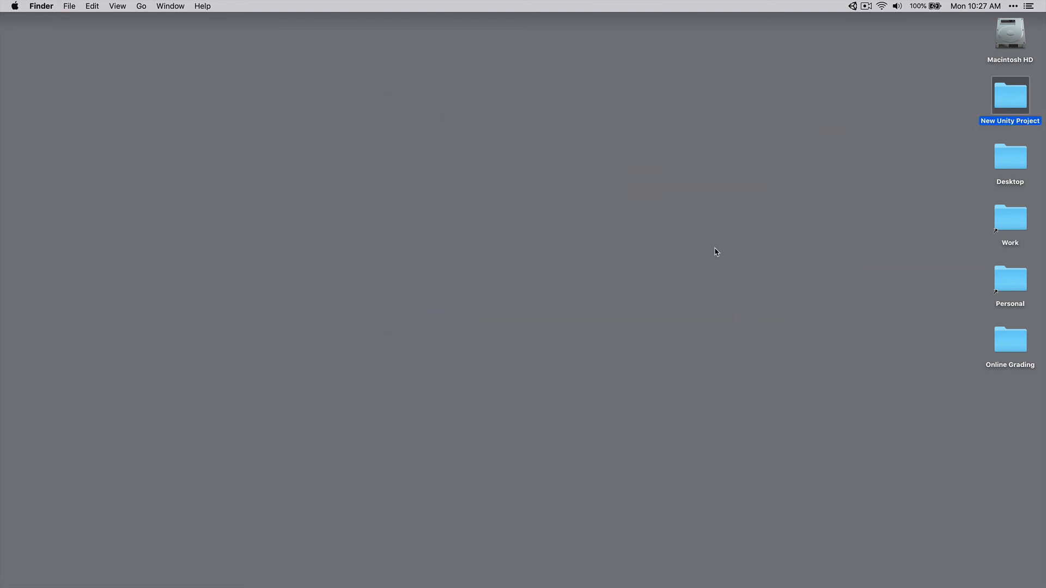
Search the Mac for Unity to launch Unity Hub, and open New Unity Project from its project list
key("super+space")
type("unti")
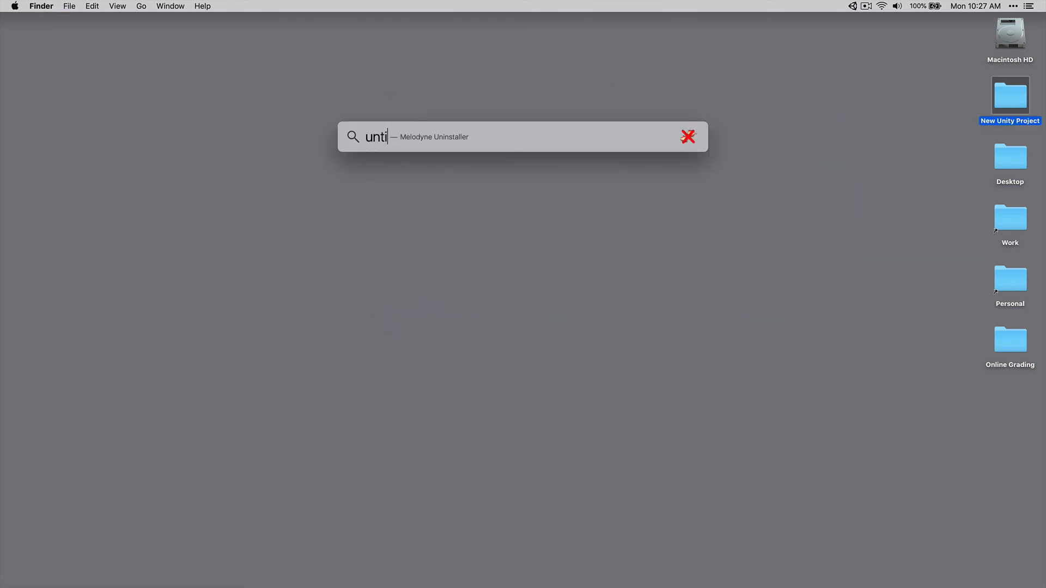
key("BackSpace")
key("BackSpace")
type("ity")
key("Return")
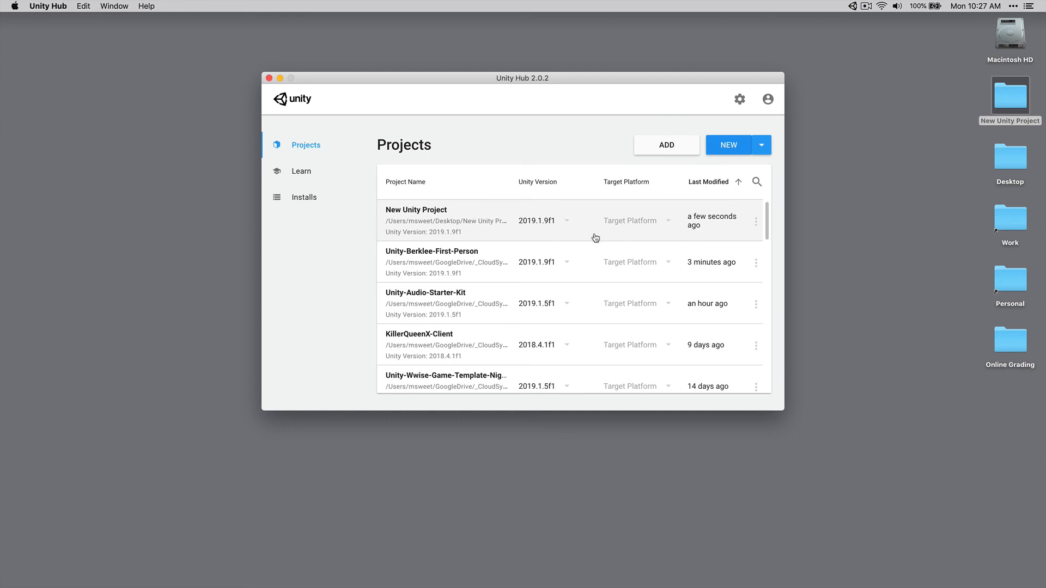
left_click(445, 225)
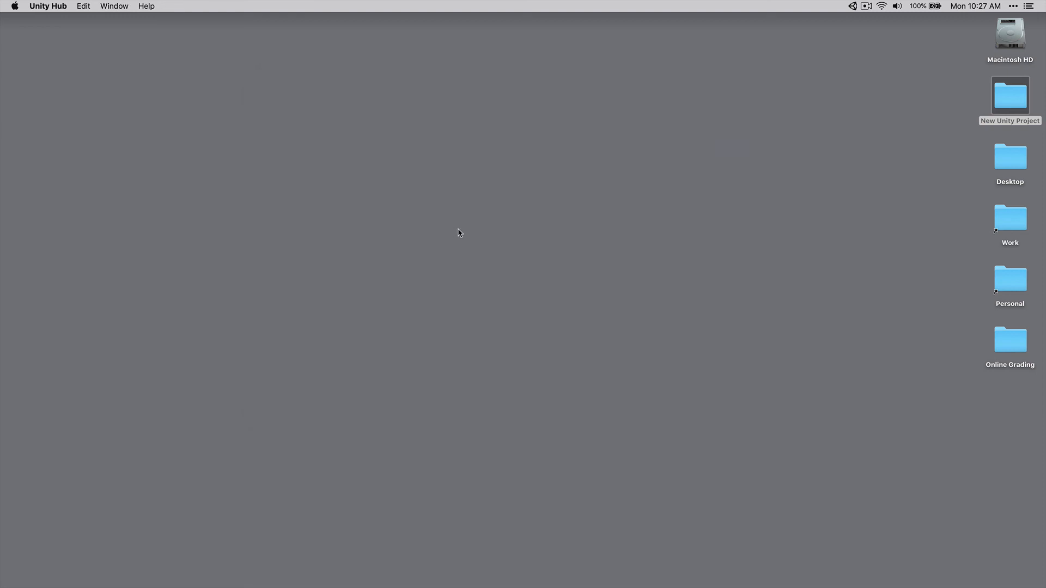